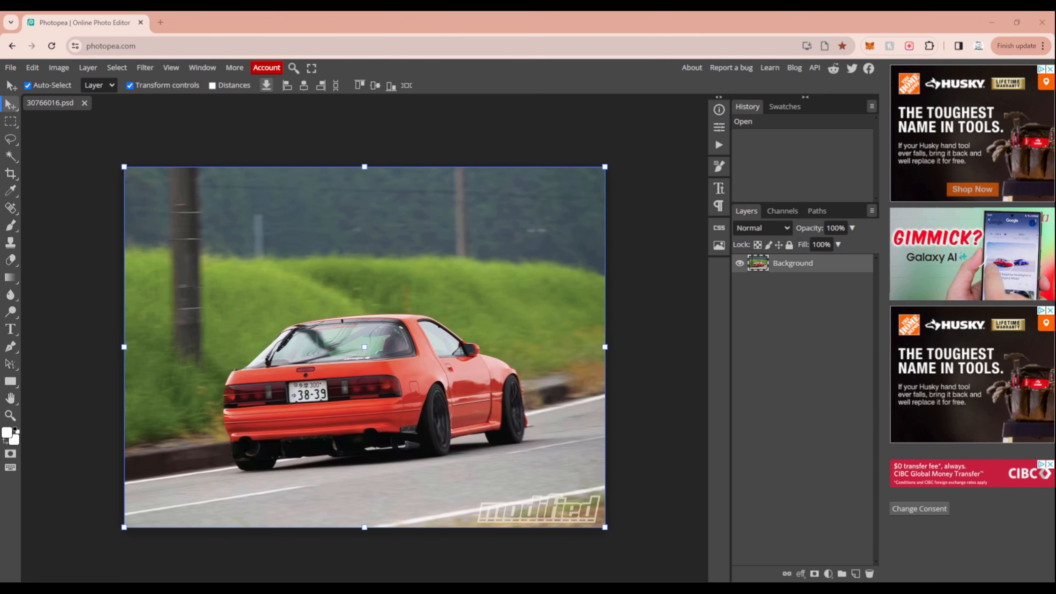
# Duplicate the car photo's Background layer and hide the original
pyautogui.hotkey('ctrl', 'j')
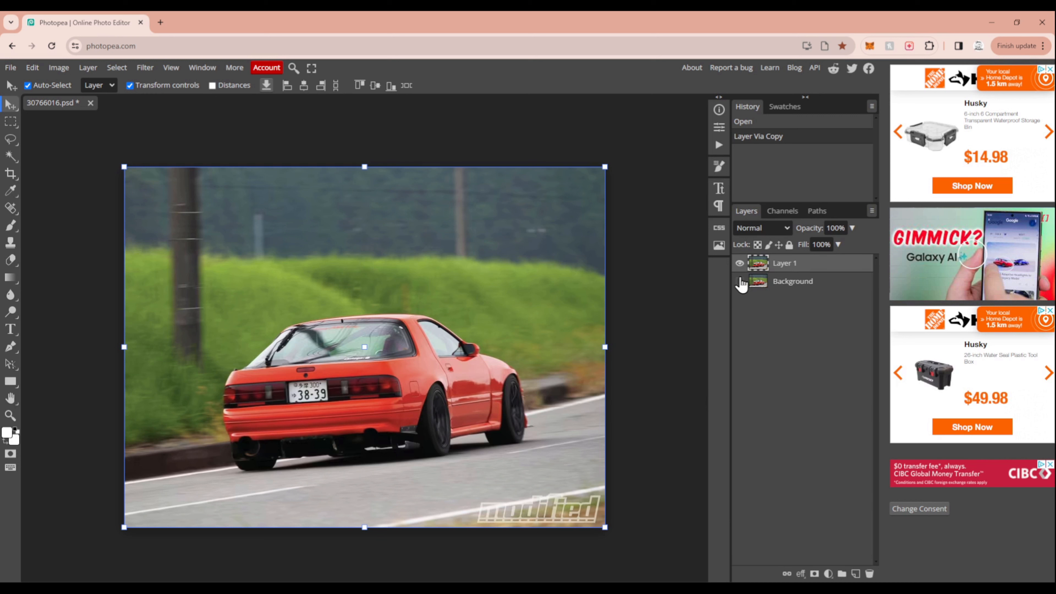
# Draw a small red-filled circle with the Ellipse tool over a lamp in the car's right taillight and set its blend mode to Overlay
pyautogui.click(12, 384)
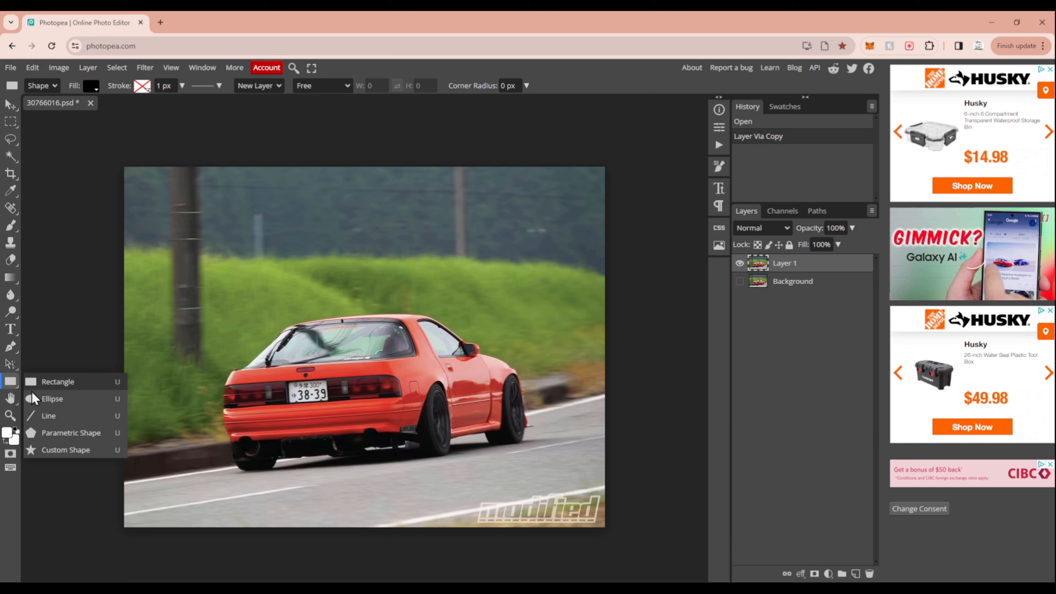
pyautogui.click(44, 402)
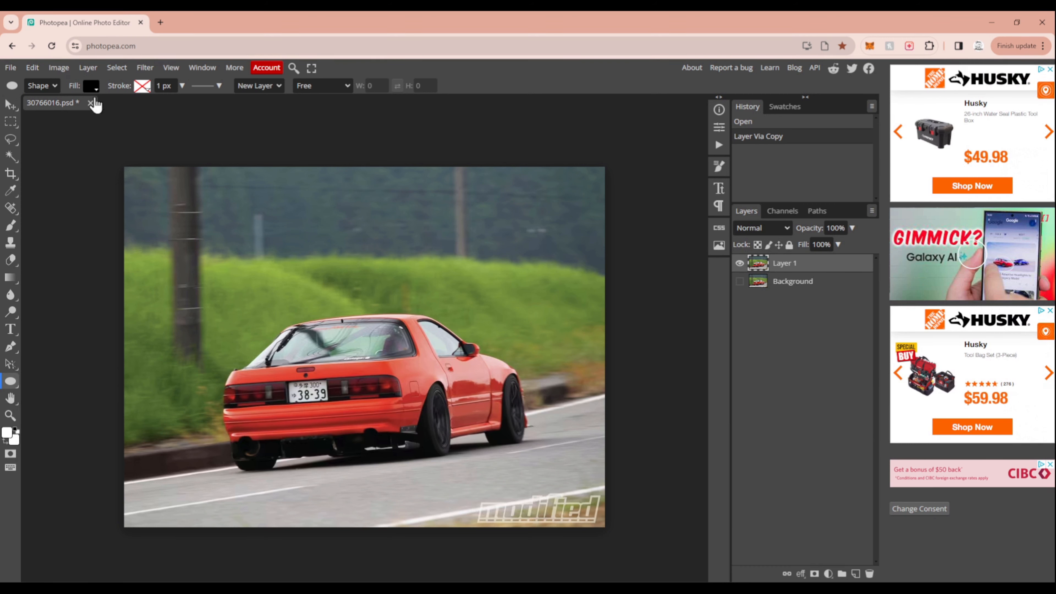
pyautogui.click(91, 87)
pyautogui.click(96, 146)
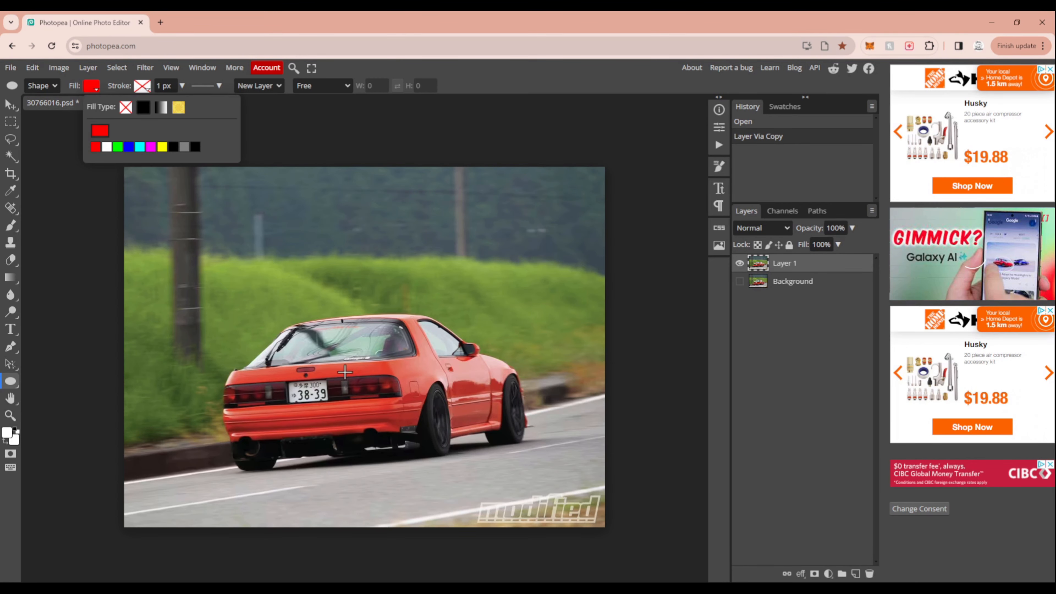
pyautogui.press('Escape')
pyautogui.press('z')
pyautogui.click(352, 321)
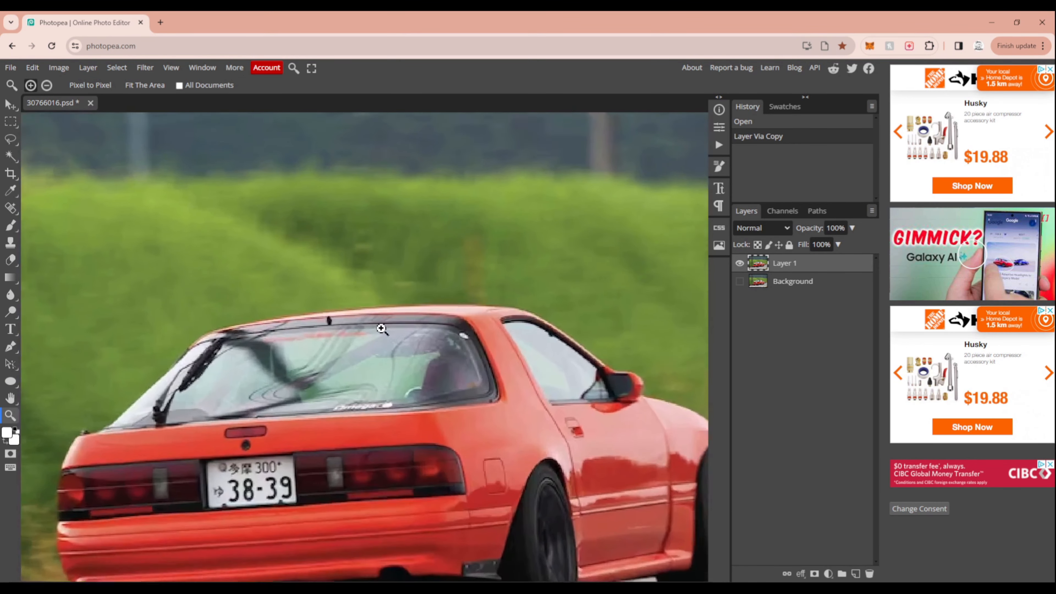
pyautogui.scroll(-3, 387, 395)
pyautogui.click(176, 300)
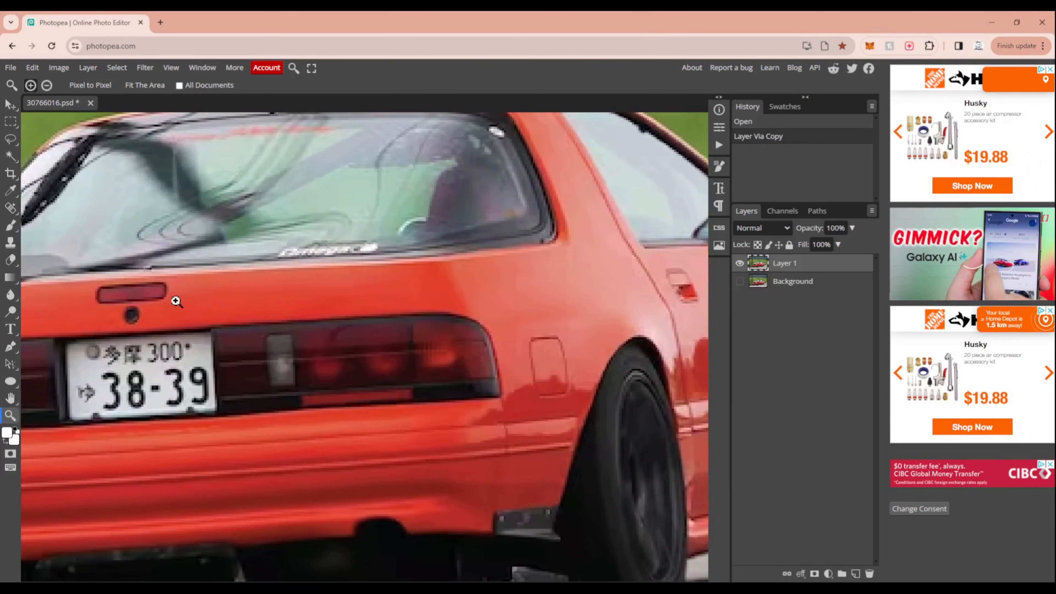
pyautogui.click(11, 382)
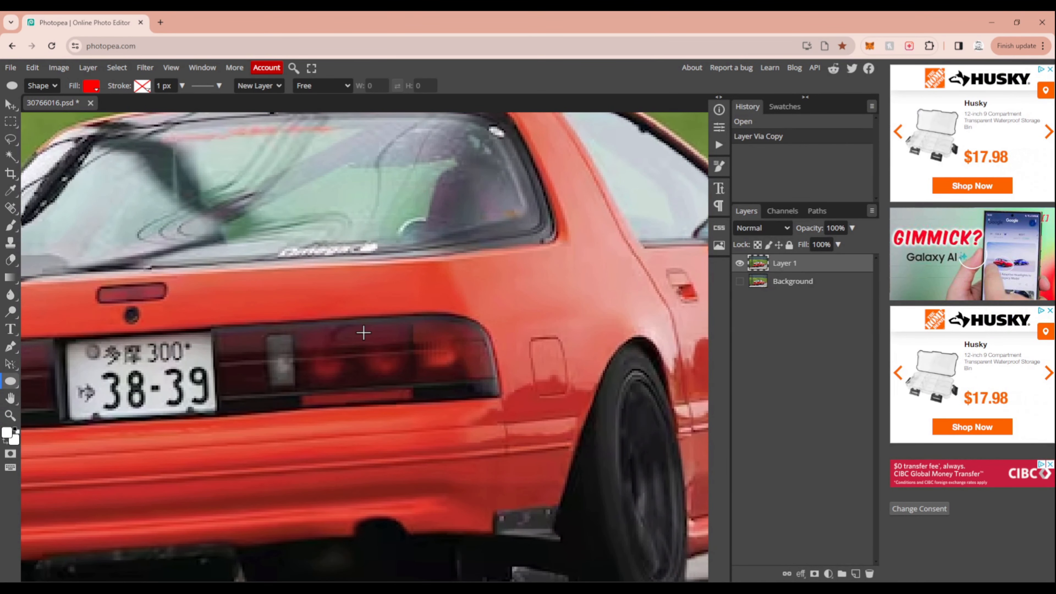
pyautogui.moveTo(367, 333); pyautogui.dragTo(408, 375)
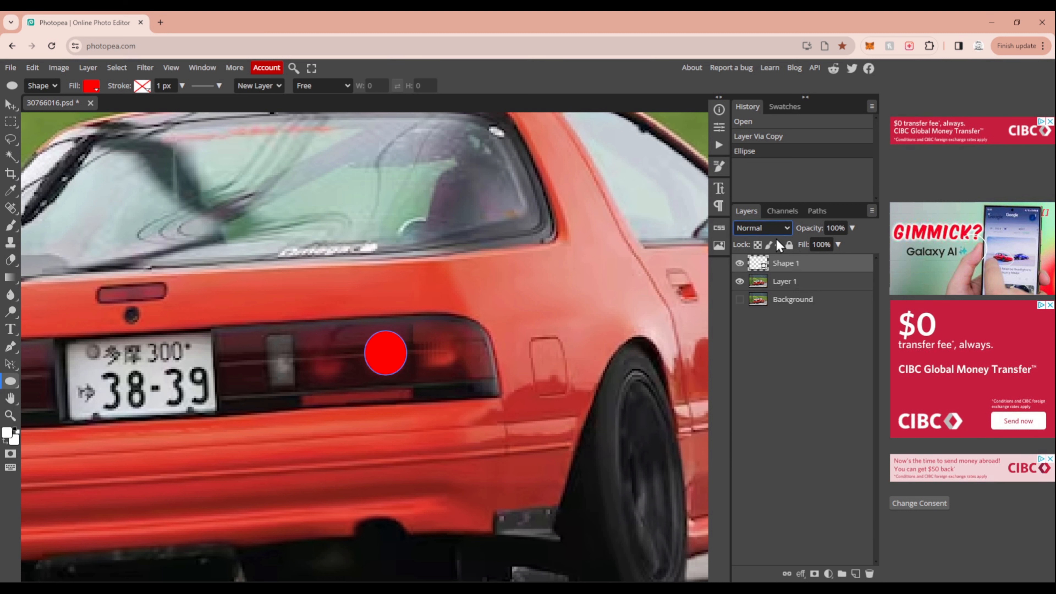
pyautogui.click(761, 399)
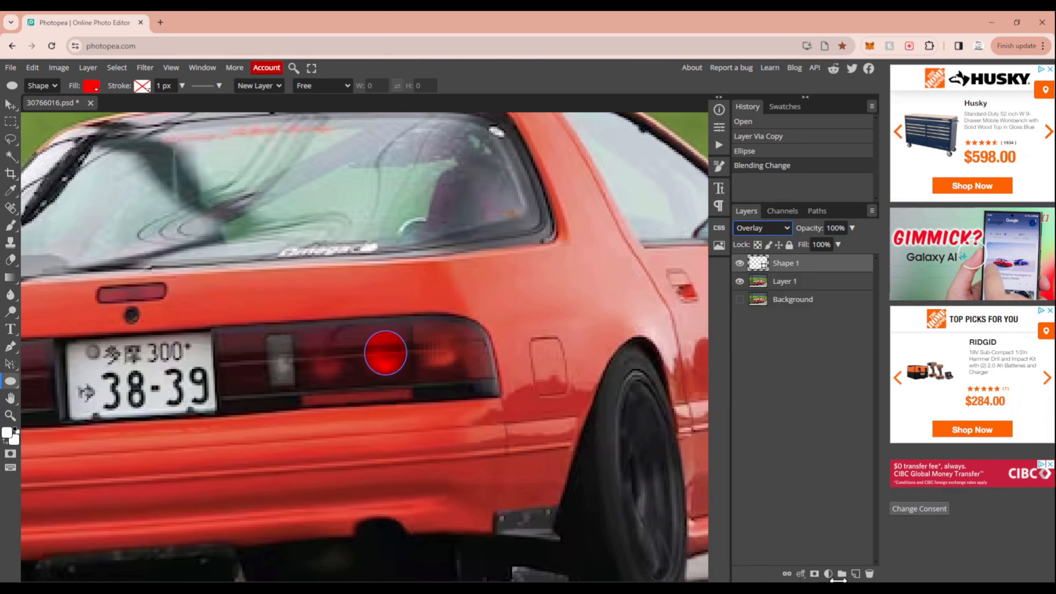
# Add an Inner Glow effect to the taillight circle and change the glow colour to saturated orange
pyautogui.click(801, 575)
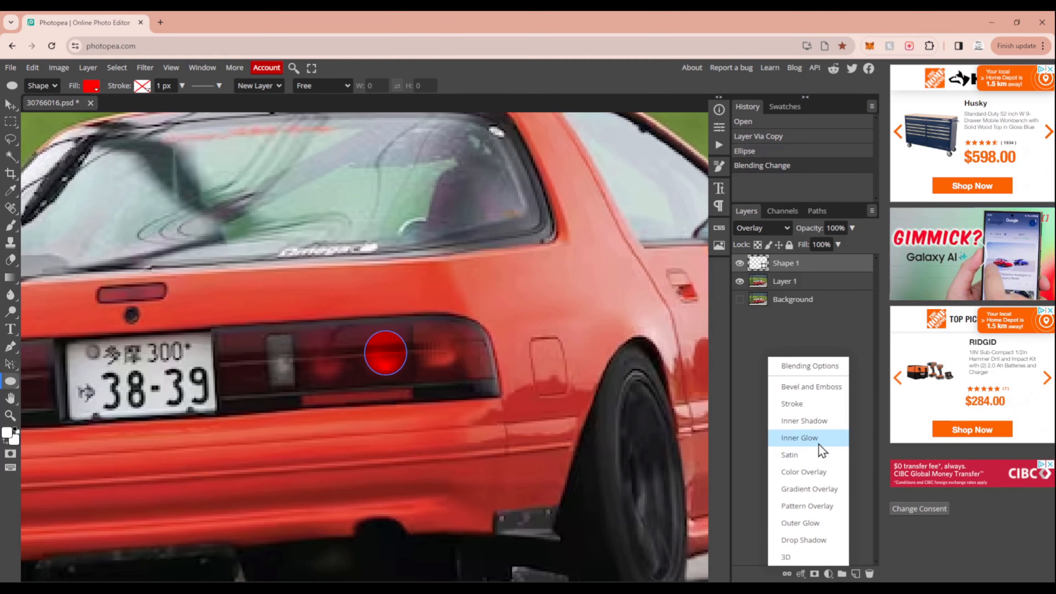
pyautogui.click(799, 438)
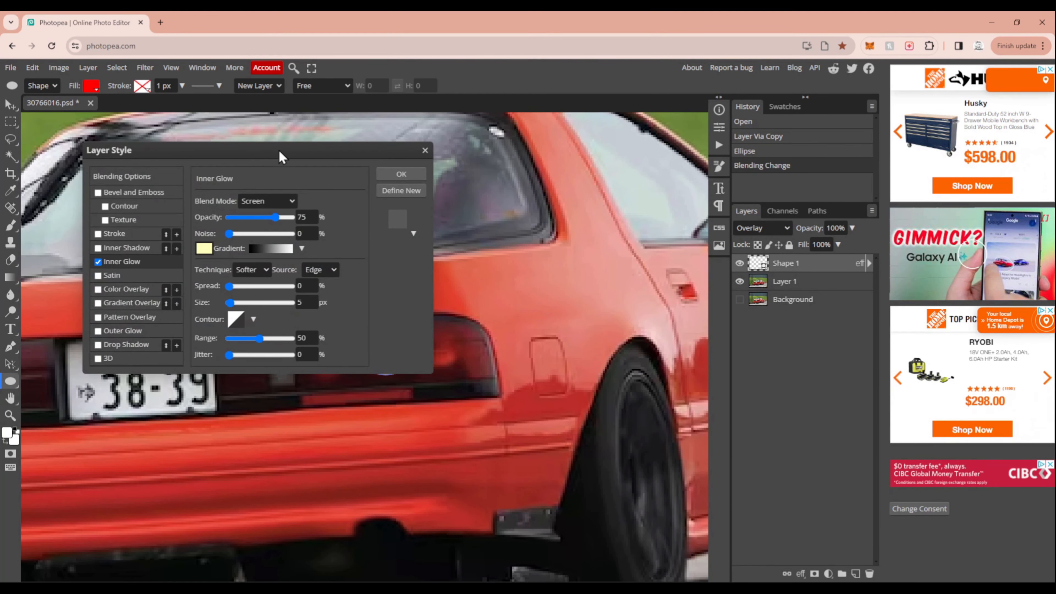
pyautogui.moveTo(289, 141); pyautogui.dragTo(728, 144)
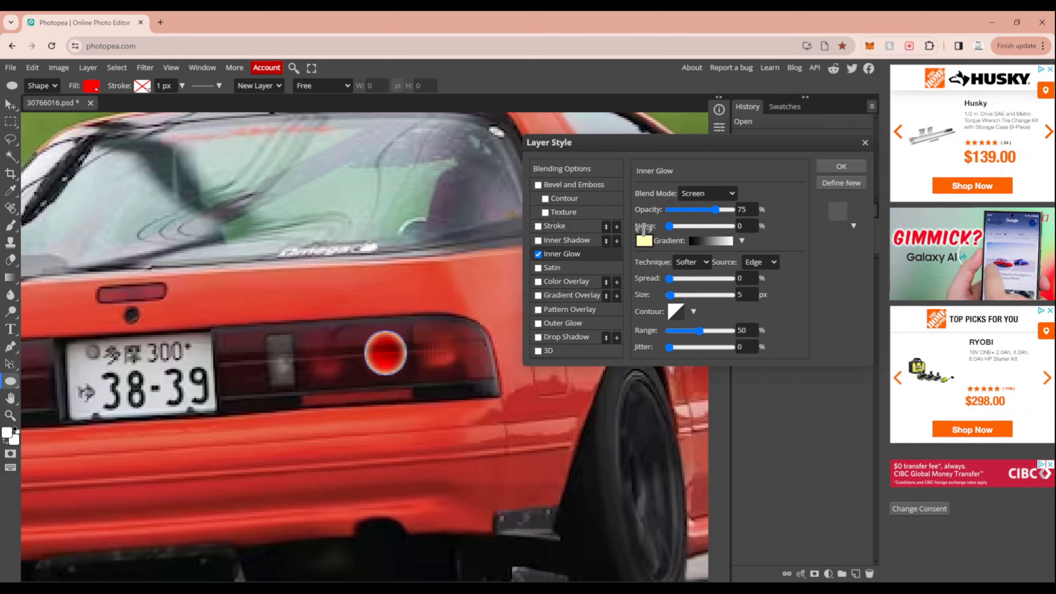
pyautogui.click(644, 241)
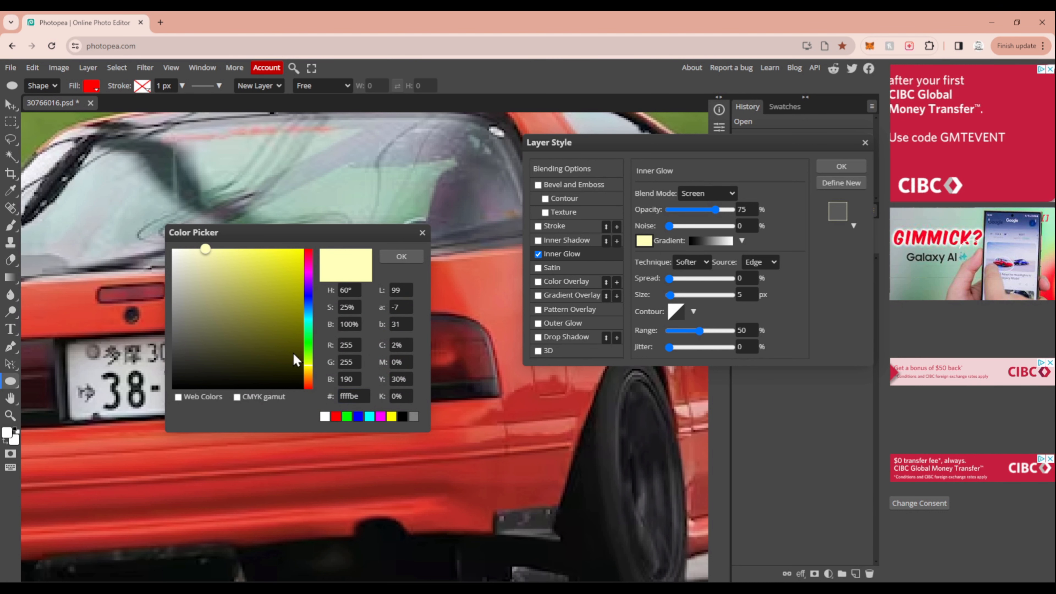
pyautogui.moveTo(308, 370)
pyautogui.mouseDown()
pyautogui.moveTo(312, 397)
pyautogui.moveTo(310, 379)
pyautogui.mouseUp()
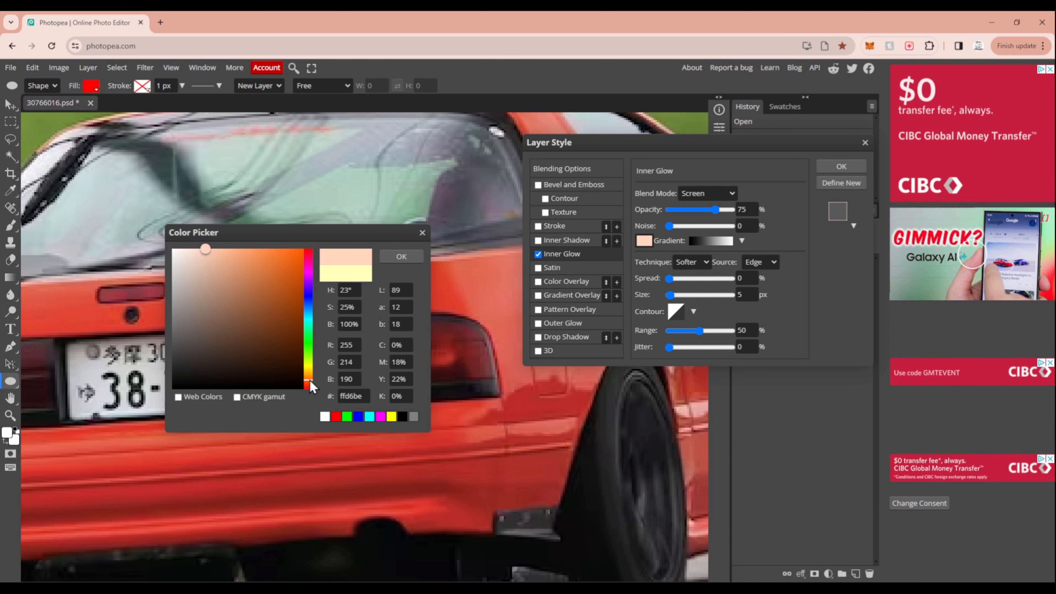
pyautogui.click(219, 253)
pyautogui.moveTo(246, 263); pyautogui.dragTo(303, 249)
pyautogui.click(401, 256)
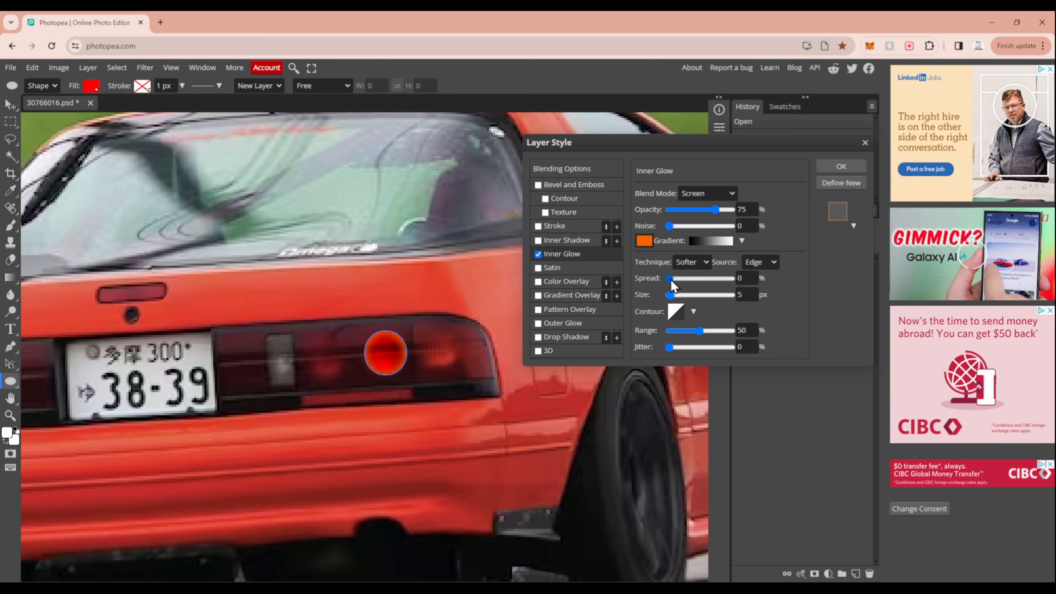
# Set the Inner Glow's spread to 35%, size to 6 px, range to 36% and jitter to 15%, and apply it
pyautogui.moveTo(671, 279); pyautogui.dragTo(689, 279)
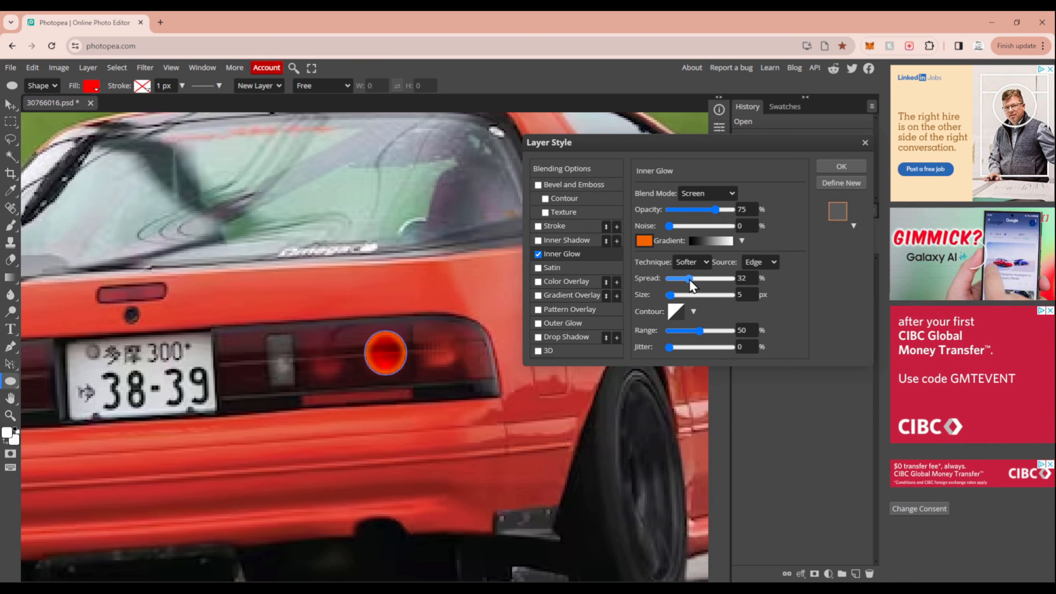
pyautogui.click(671, 295)
pyautogui.click(671, 295)
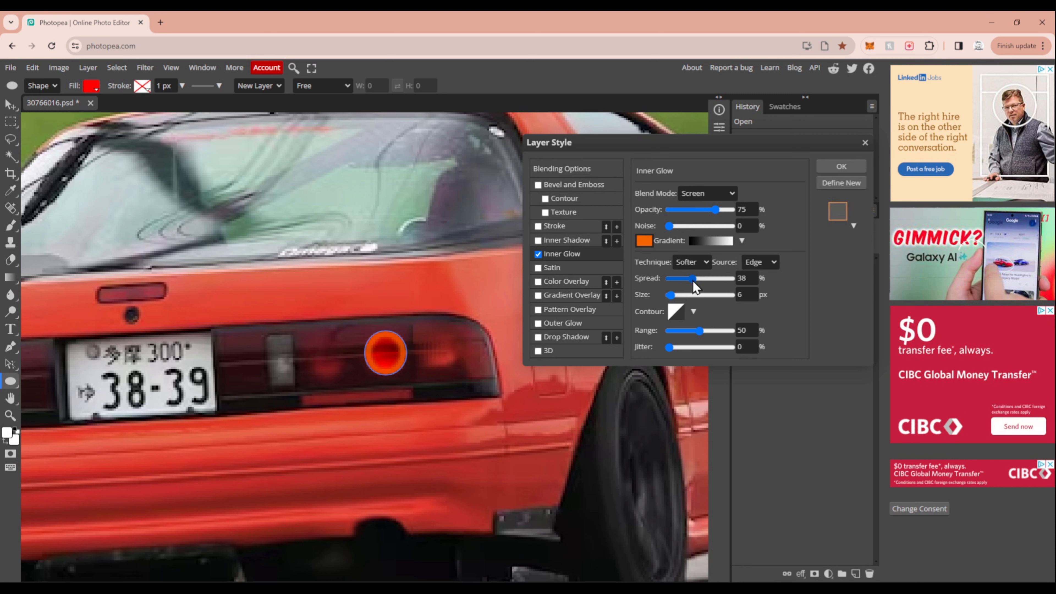
pyautogui.moveTo(693, 280); pyautogui.dragTo(690, 279)
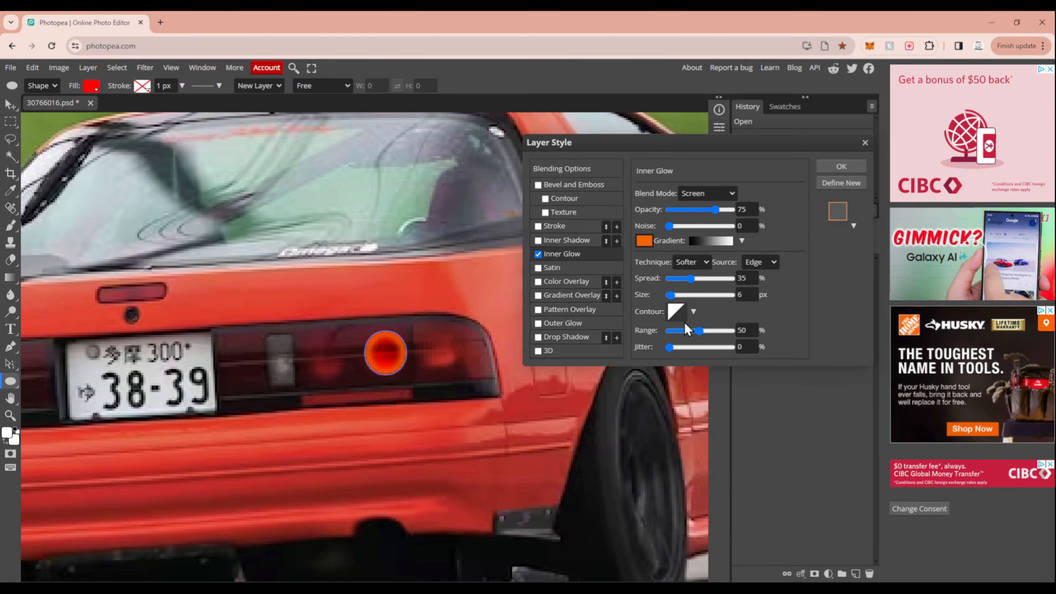
pyautogui.click(691, 333)
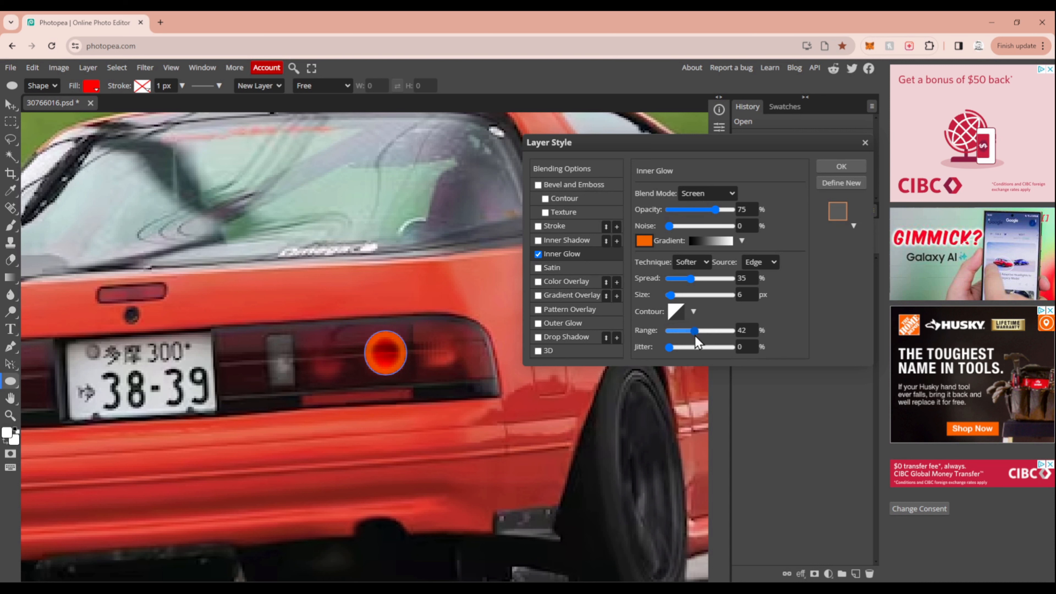
pyautogui.moveTo(689, 339)
pyautogui.mouseDown()
pyautogui.moveTo(702, 340)
pyautogui.moveTo(673, 350)
pyautogui.moveTo(681, 351)
pyautogui.mouseUp()
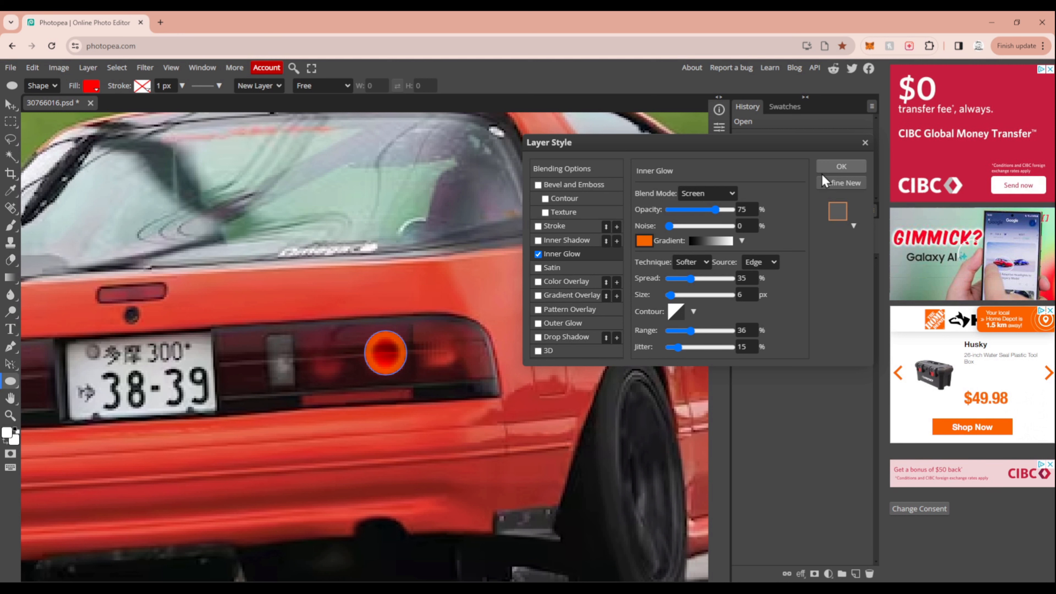
pyautogui.click(846, 165)
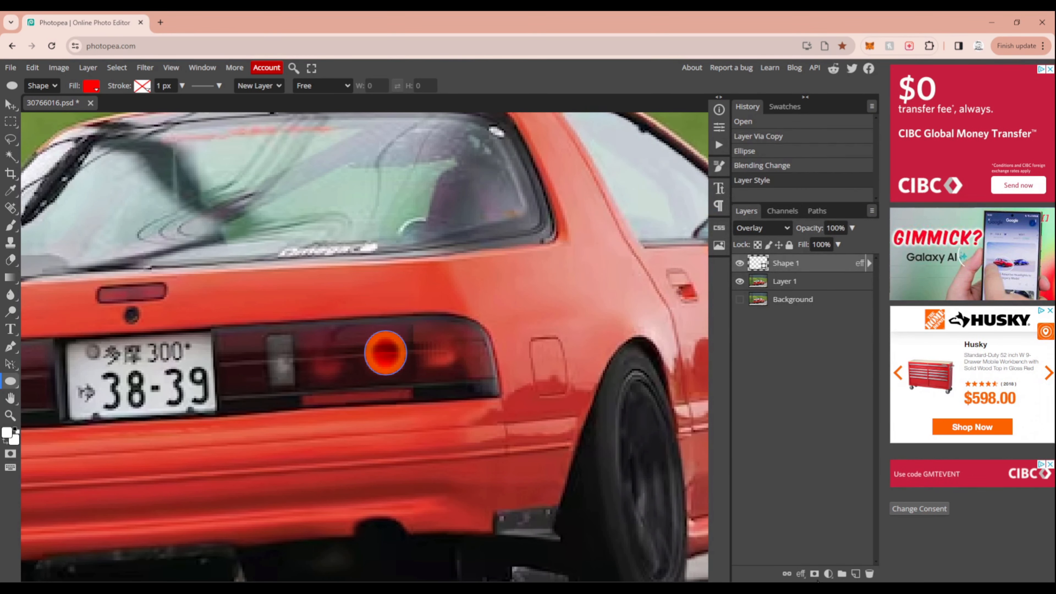
# Add an Outer Glow effect to the taillight circle with the colour set to red ff0000
pyautogui.click(801, 574)
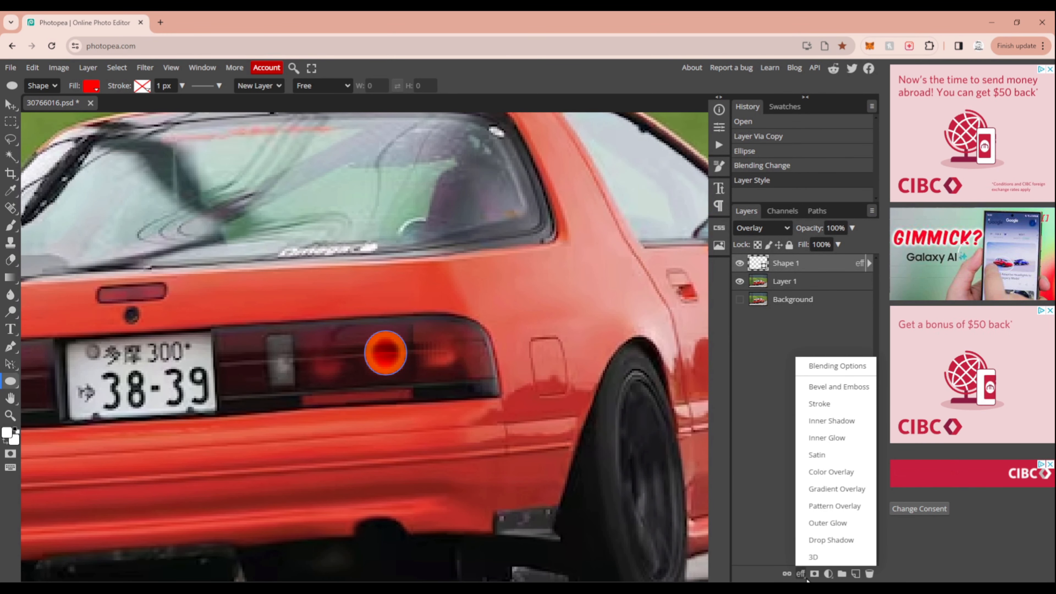
pyautogui.click(830, 523)
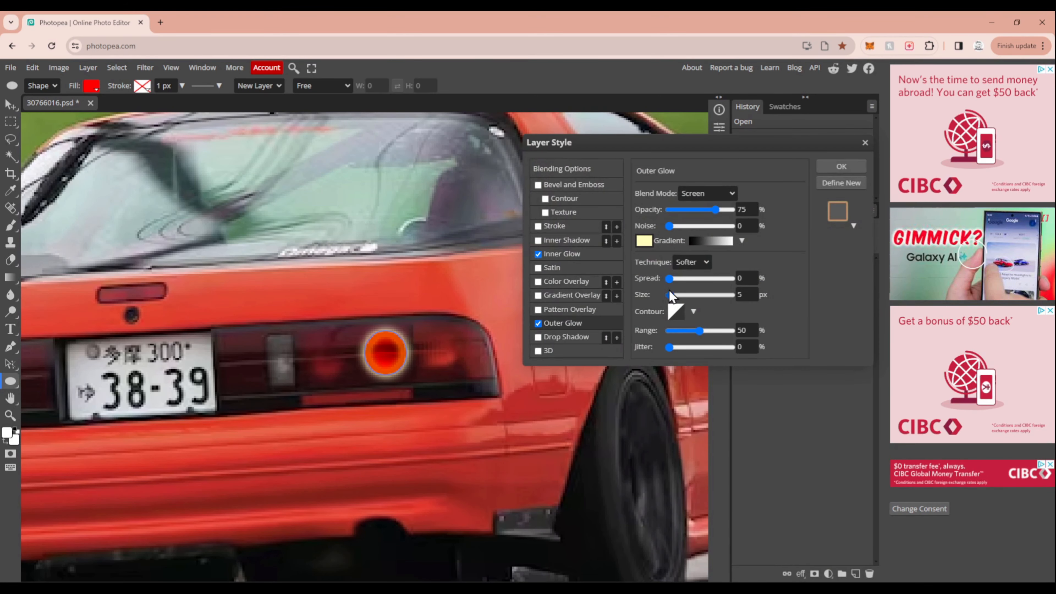
pyautogui.click(644, 240)
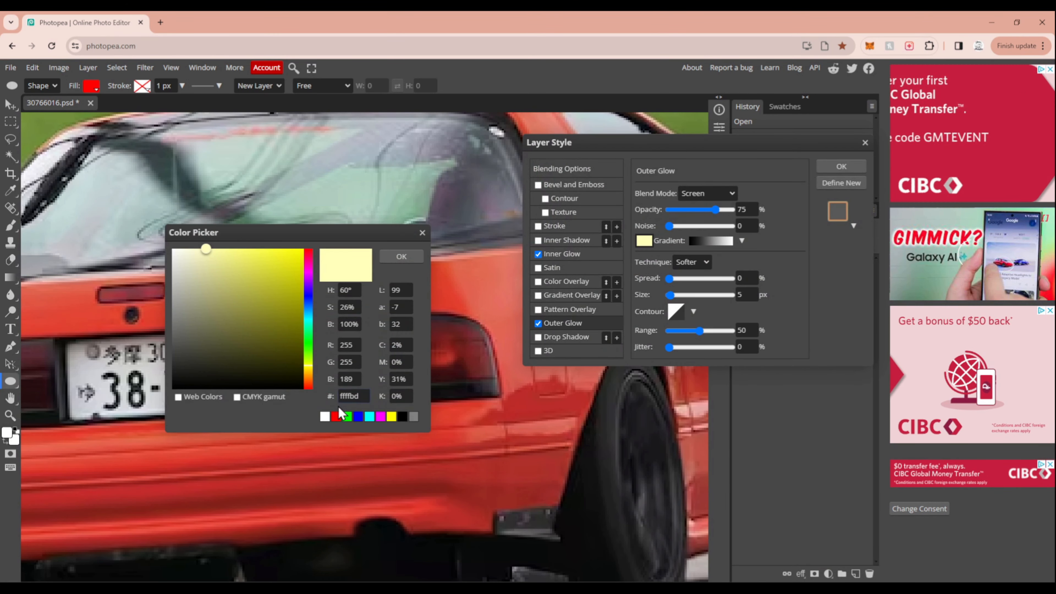
pyautogui.click(337, 417)
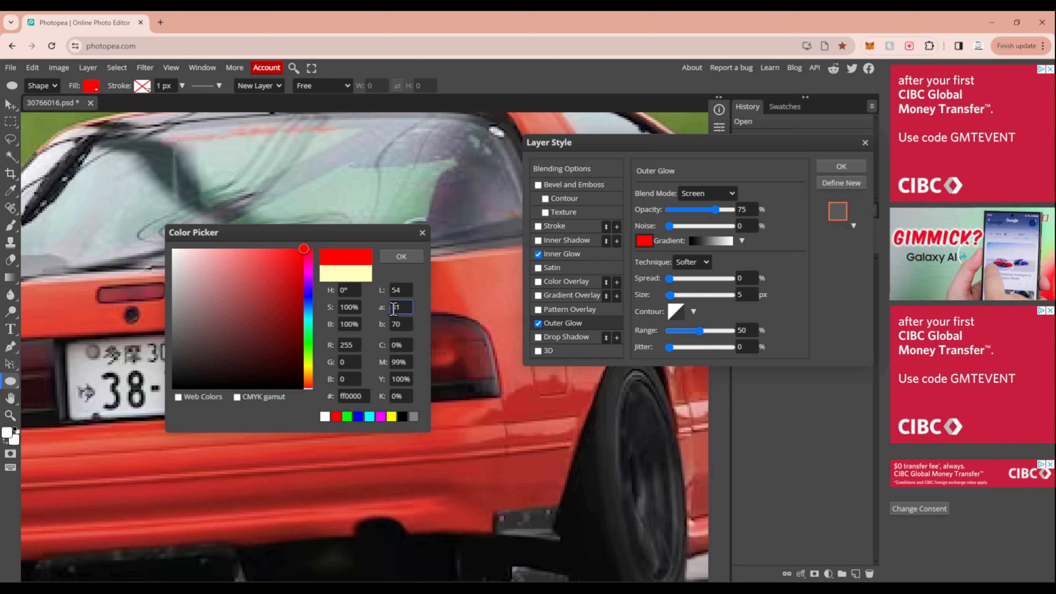
pyautogui.click(411, 260)
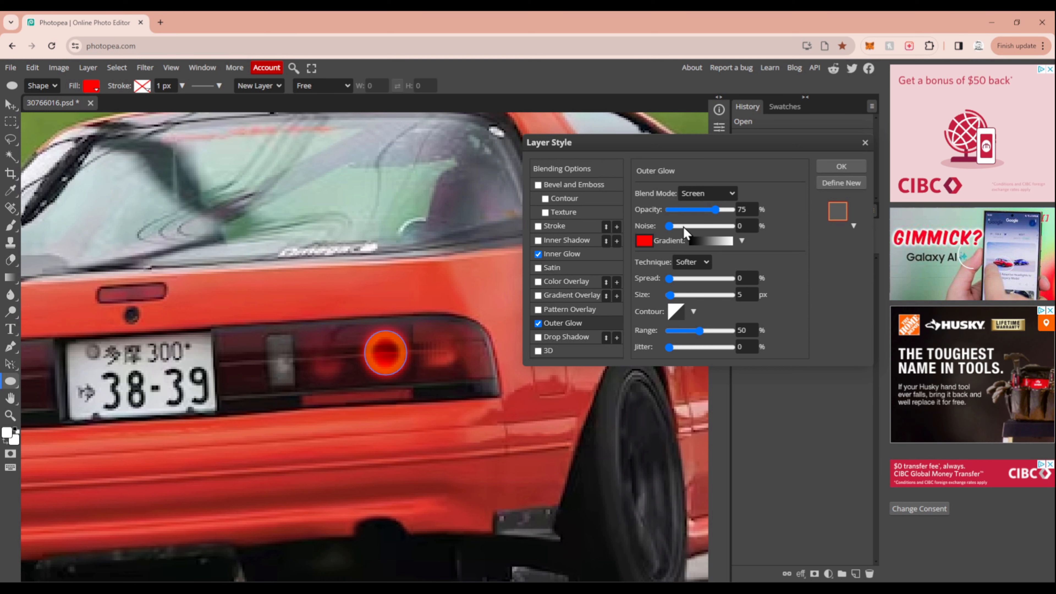
# Set the Outer Glow's opacity to 88%, spread to 22% and size to 10 px, and apply it
pyautogui.moveTo(712, 212)
pyautogui.mouseDown()
pyautogui.moveTo(735, 217)
pyautogui.moveTo(722, 218)
pyautogui.mouseUp()
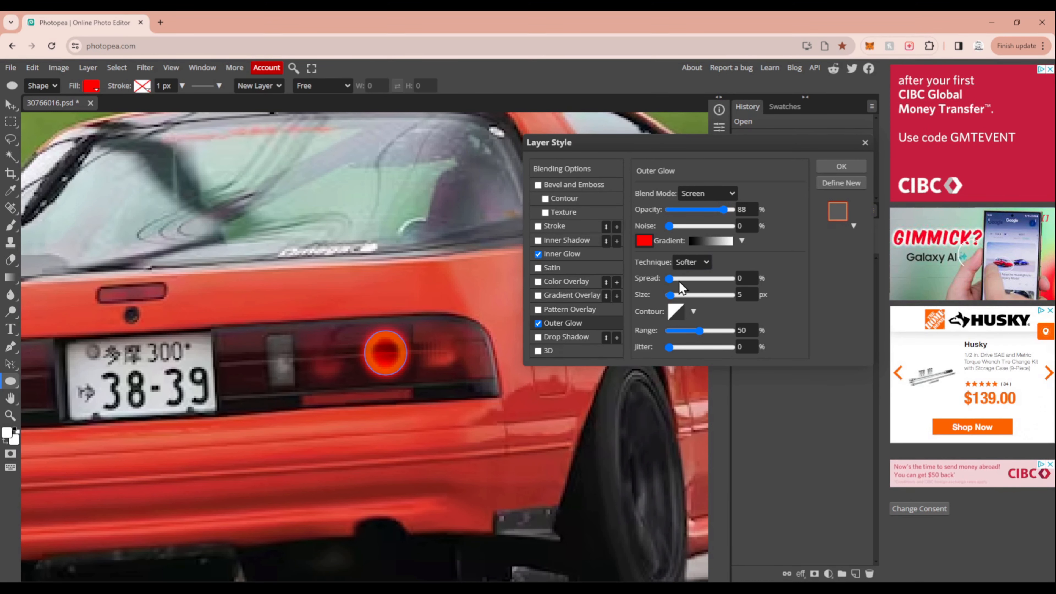
pyautogui.moveTo(675, 282); pyautogui.dragTo(696, 282)
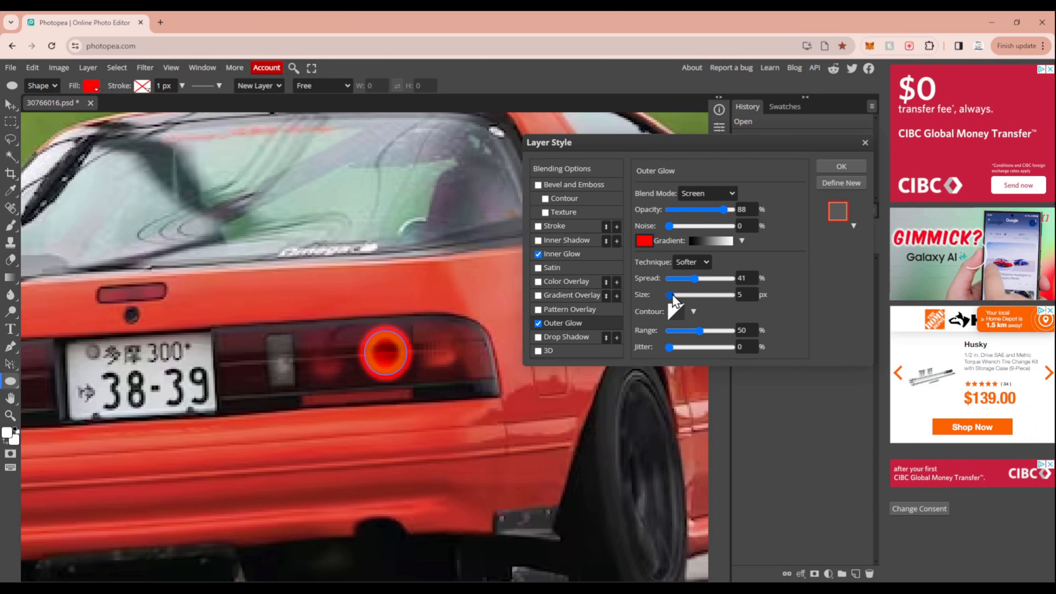
pyautogui.moveTo(673, 294); pyautogui.dragTo(683, 279)
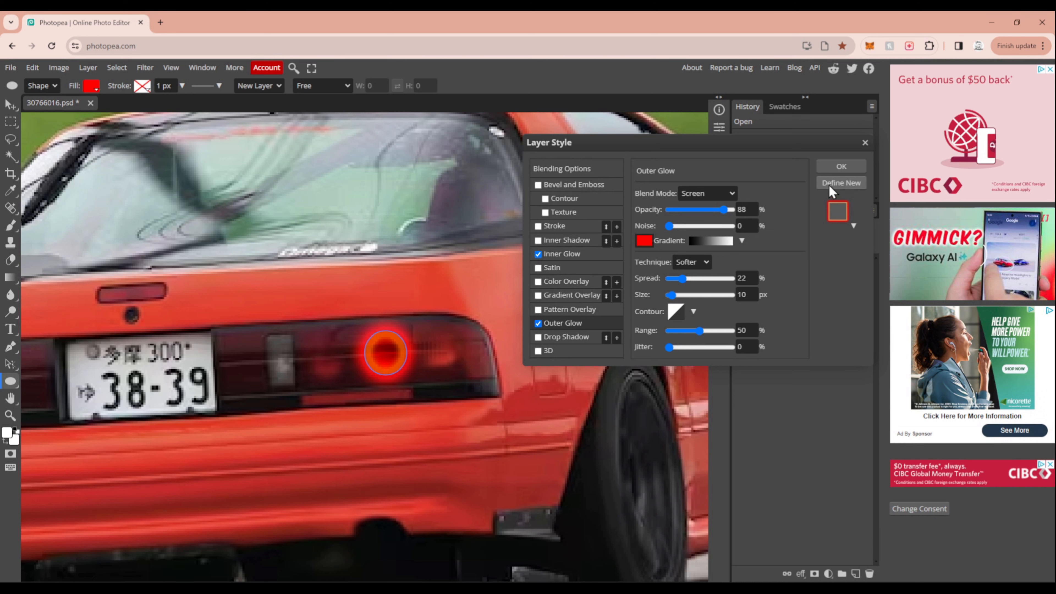
pyautogui.click(844, 167)
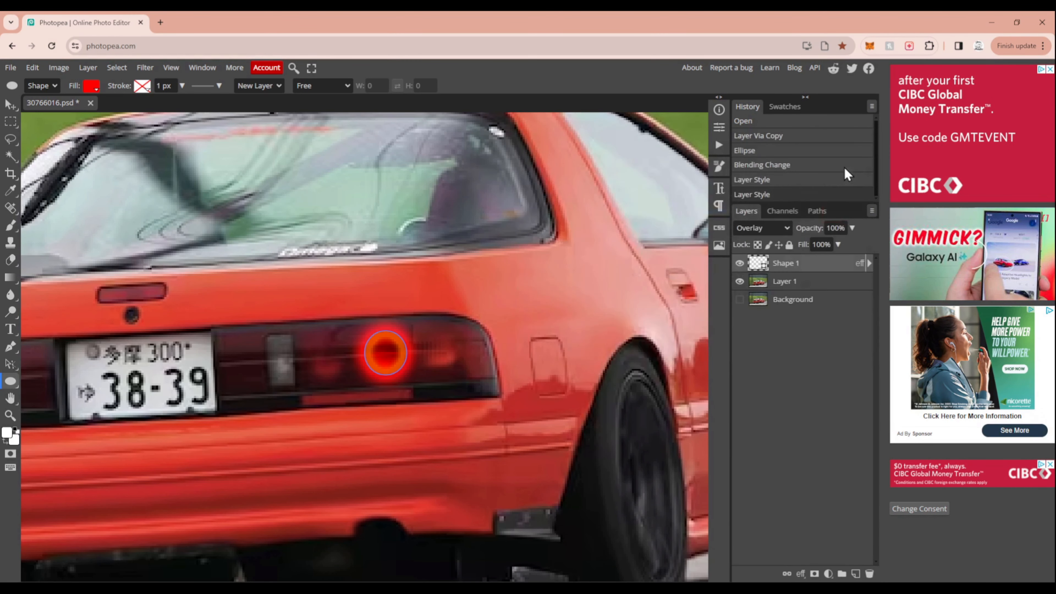
# Duplicate the glowing circle's Shape 1 layer three times
pyautogui.press('z')
pyautogui.keyDown('alt'); pyautogui.click(616, 332); pyautogui.keyUp('alt')
pyautogui.click(777, 287)
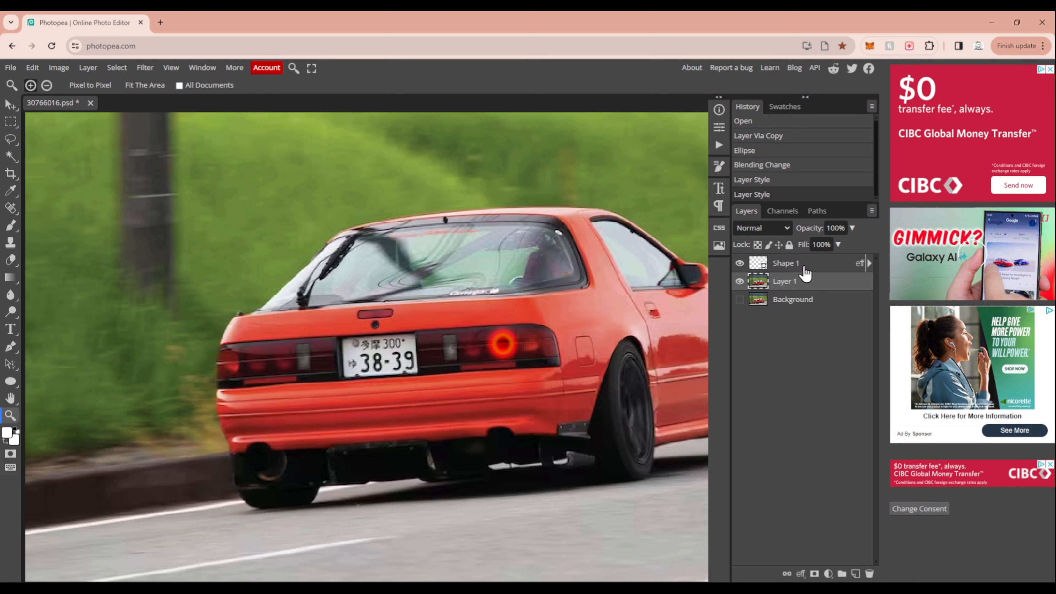
pyautogui.click(805, 268)
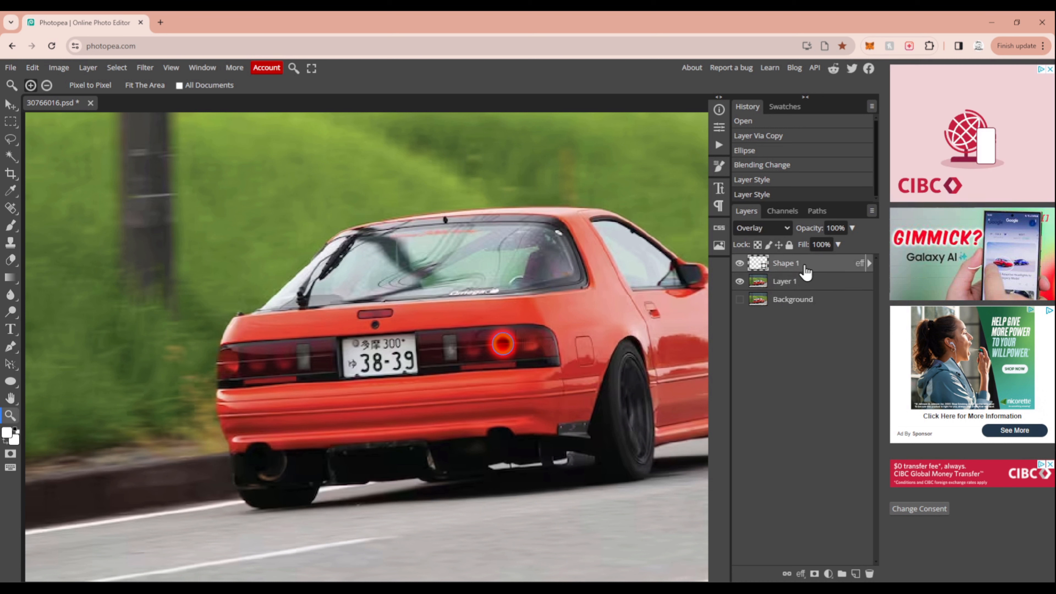
pyautogui.hotkey('ctrl', 'j')
pyautogui.hotkey('ctrl', 'j')
pyautogui.hotkey('ctrl', 'j')
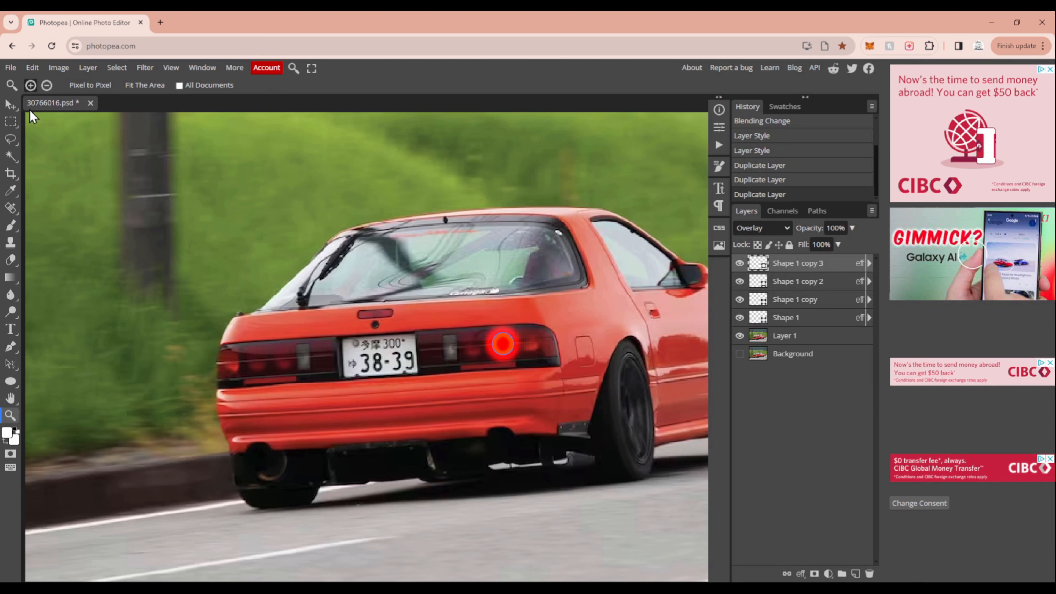
# Move the topmost glowing circle copy onto the outer lamp area of the car's left taillight
pyautogui.press('v')
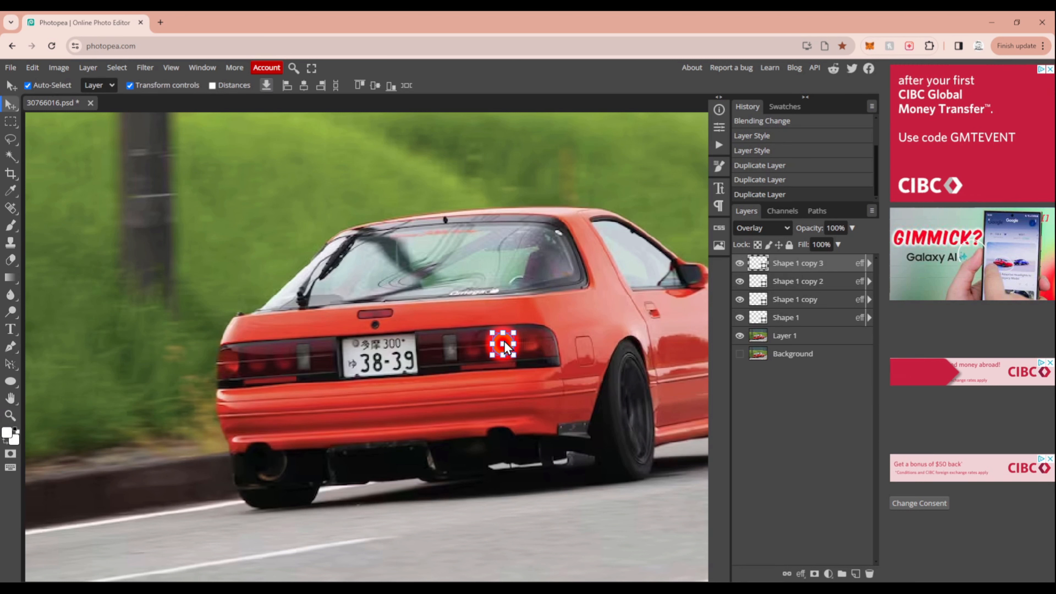
pyautogui.moveTo(509, 350); pyautogui.dragTo(262, 362)
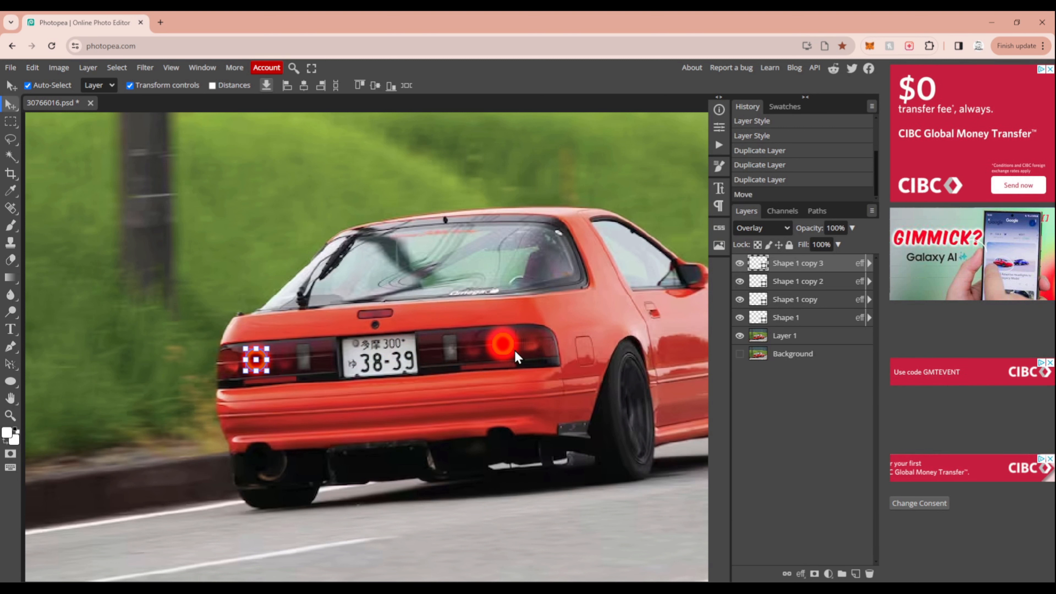
# Move the Shape 1 copy 2 circle onto the left taillight's inner lamp and the Shape 1 copy circle onto the right taillight's inner lamp
pyautogui.click(786, 285)
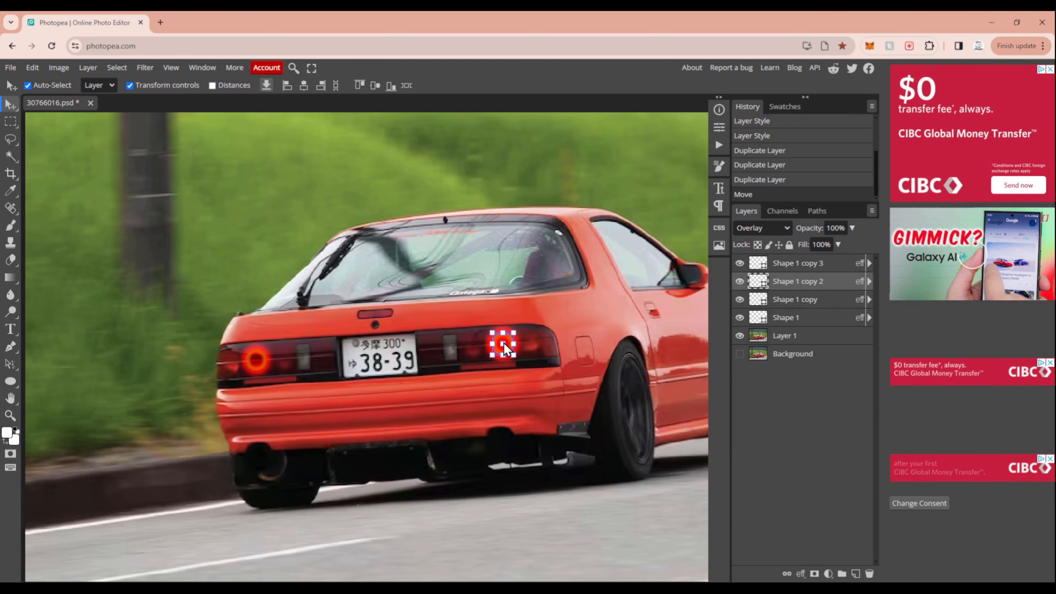
pyautogui.moveTo(508, 346); pyautogui.dragTo(287, 360)
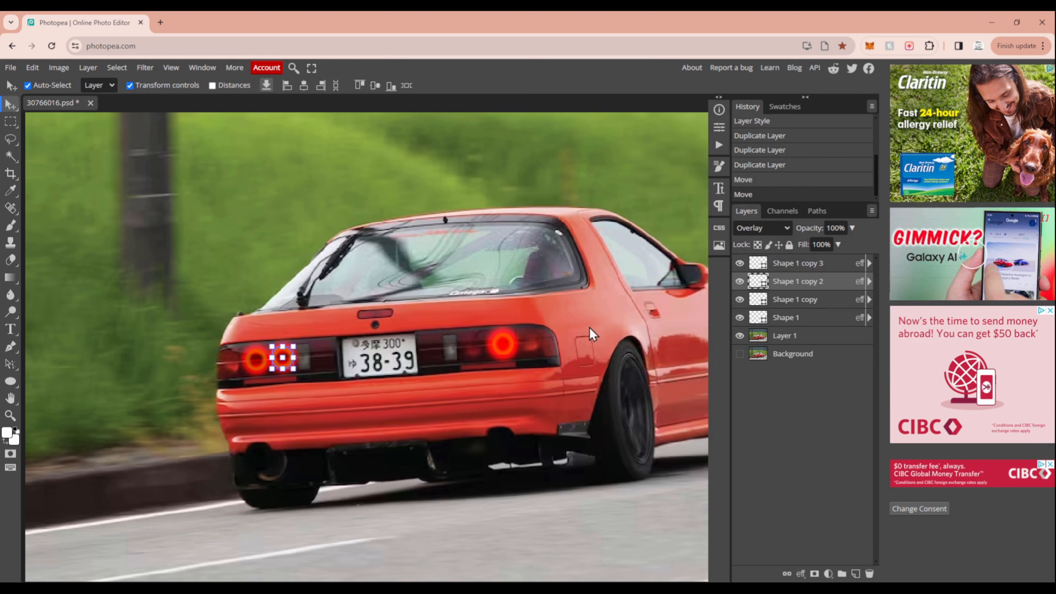
pyautogui.click(804, 304)
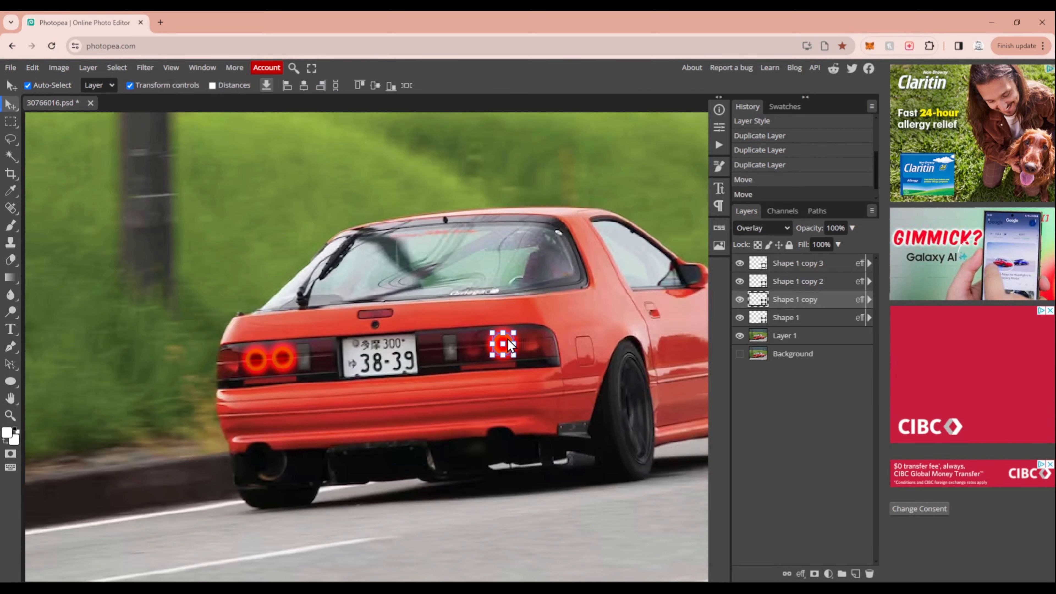
pyautogui.moveTo(507, 339); pyautogui.dragTo(482, 345)
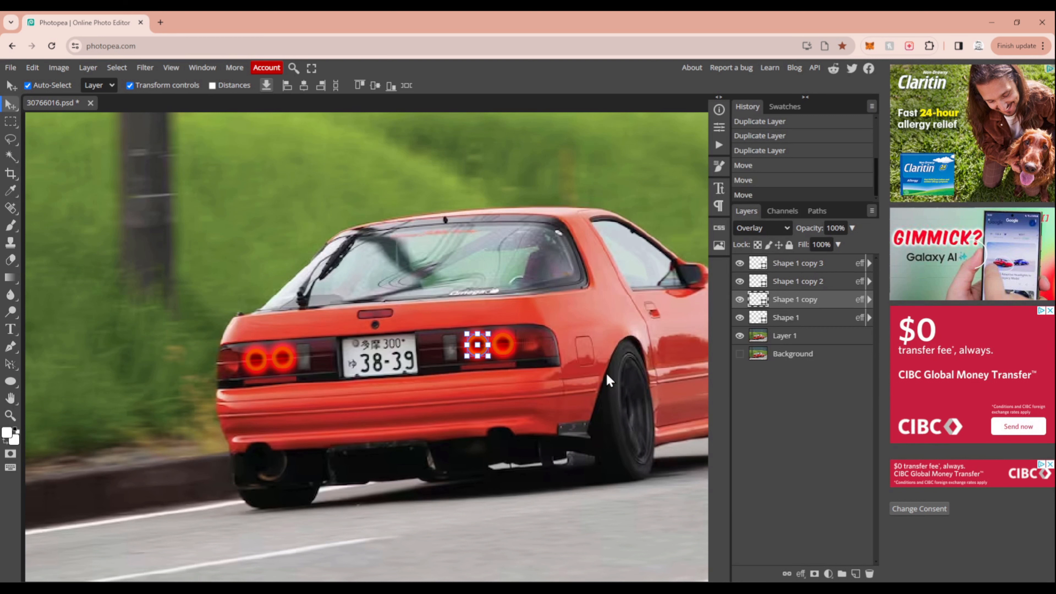
# Draw a 5 px wide red line above Layer 1 from the left taillight's outer lamp to just past the photo's left edge
pyautogui.click(782, 336)
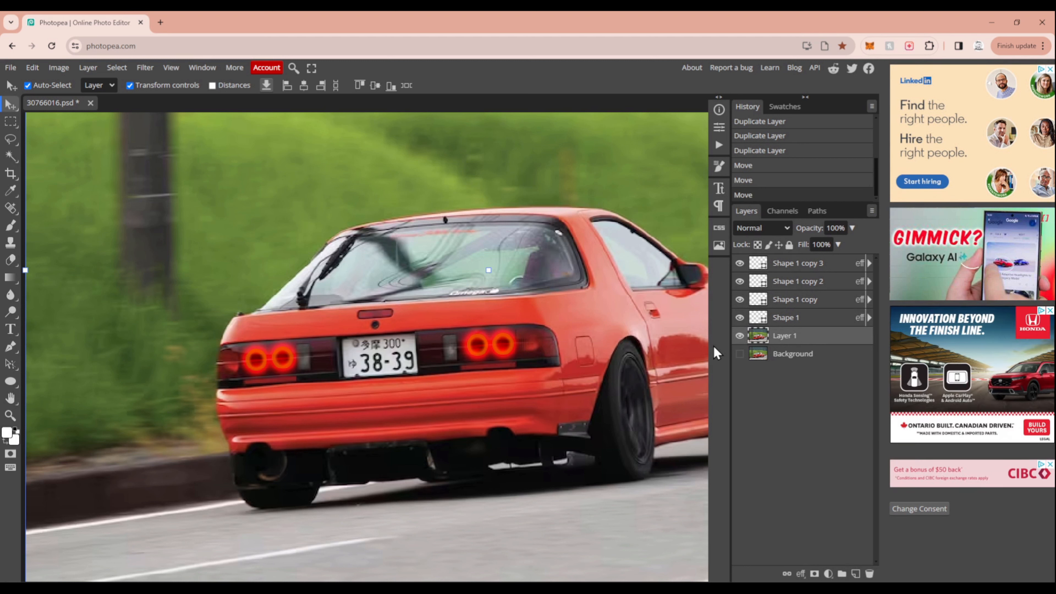
pyautogui.press('z')
pyautogui.scroll(-2, 318, 354)
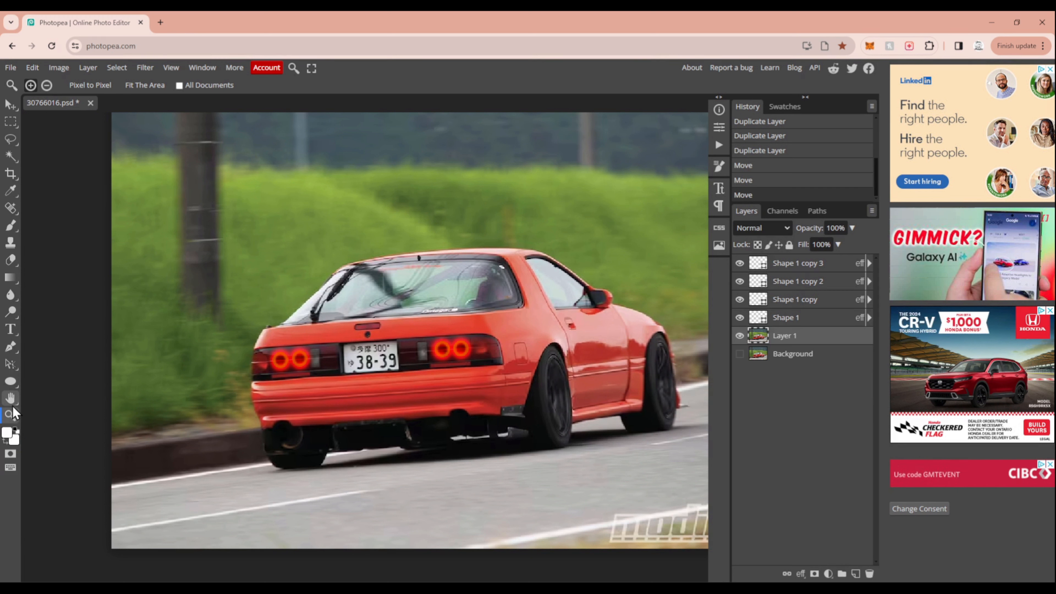
pyautogui.click(14, 389)
pyautogui.click(58, 415)
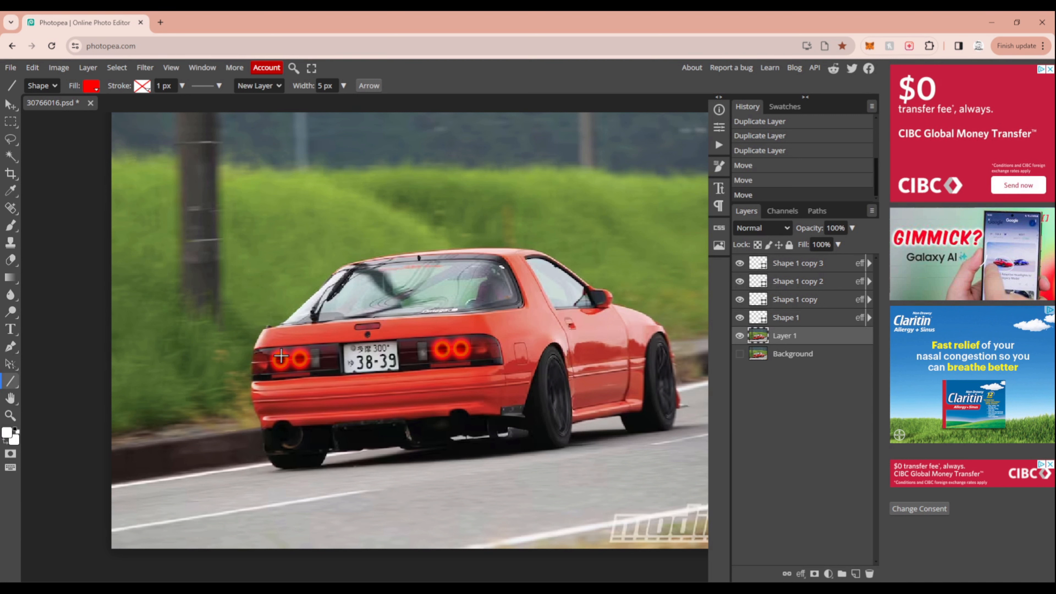
pyautogui.moveTo(280, 360); pyautogui.dragTo(101, 377)
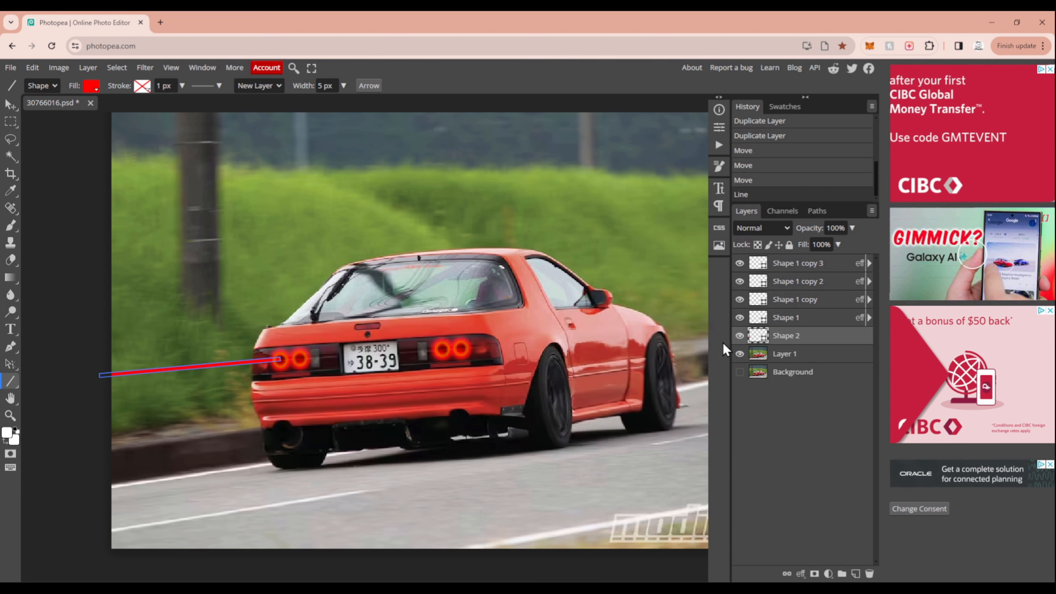
# Add a red Outer Glow to the line with 100% opacity, 62% spread and 13 px size
pyautogui.click(802, 576)
pyautogui.click(831, 435)
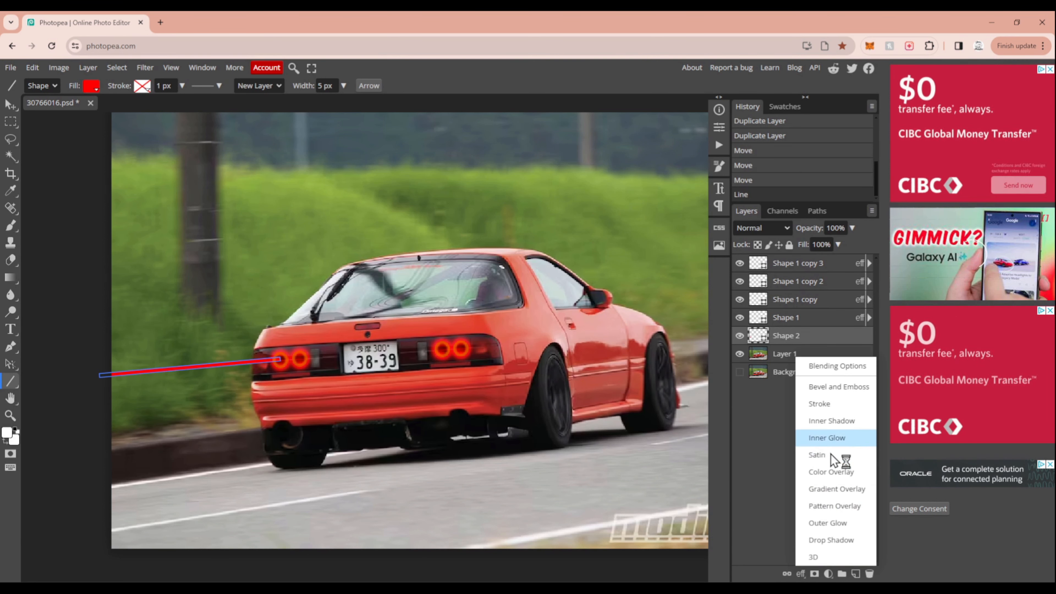
pyautogui.click(831, 521)
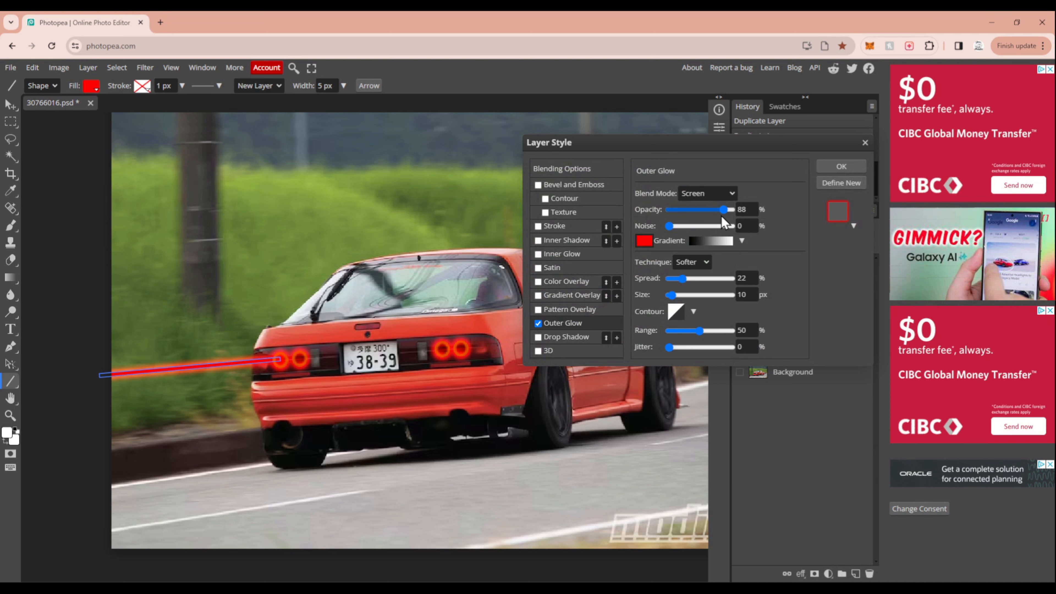
pyautogui.moveTo(725, 210); pyautogui.dragTo(734, 209)
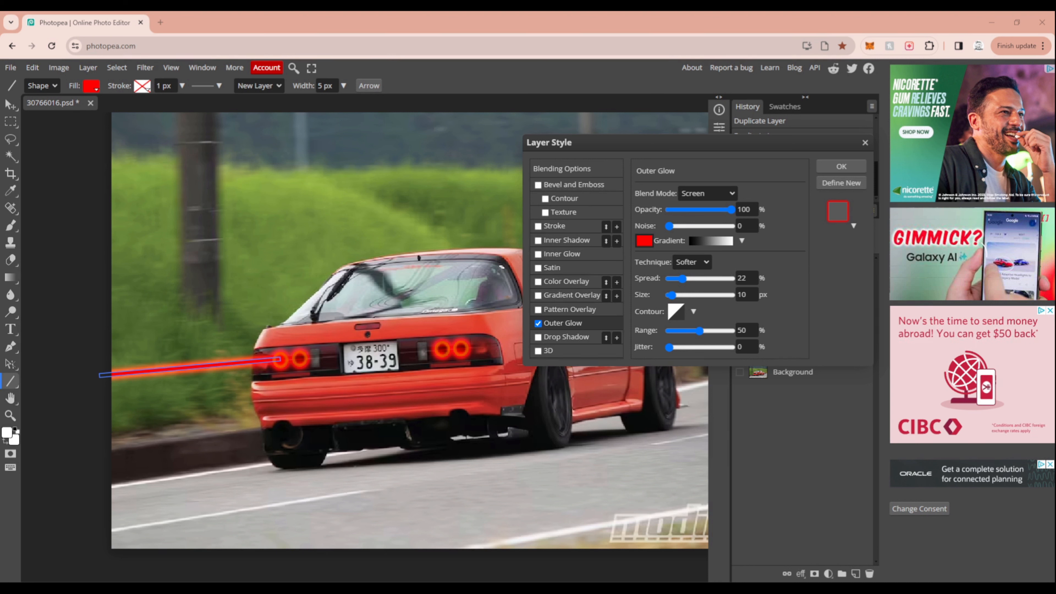
pyautogui.moveTo(682, 278); pyautogui.dragTo(708, 278)
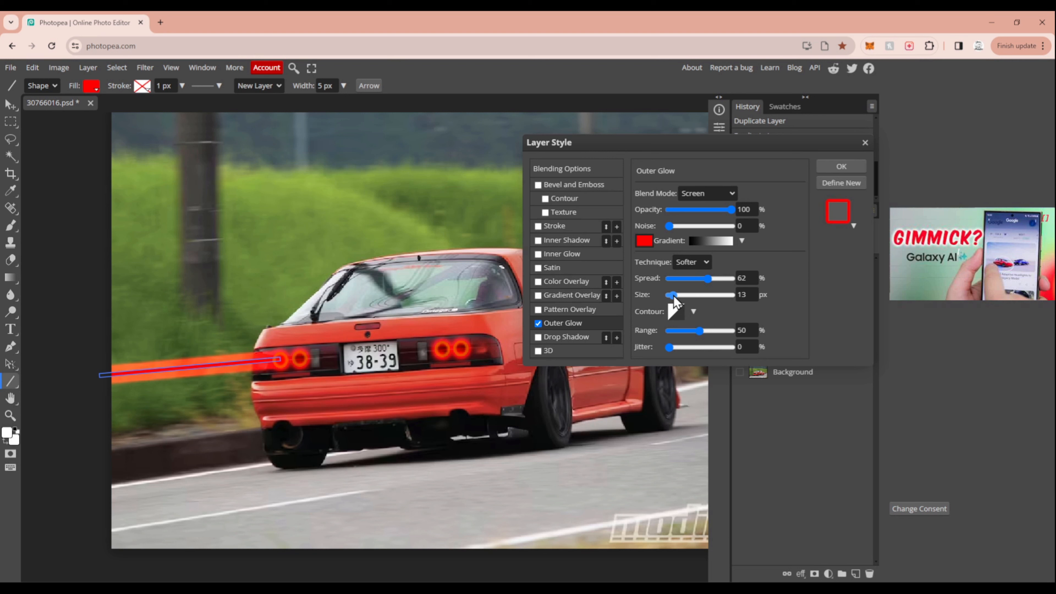
pyautogui.moveTo(672, 296); pyautogui.dragTo(681, 297)
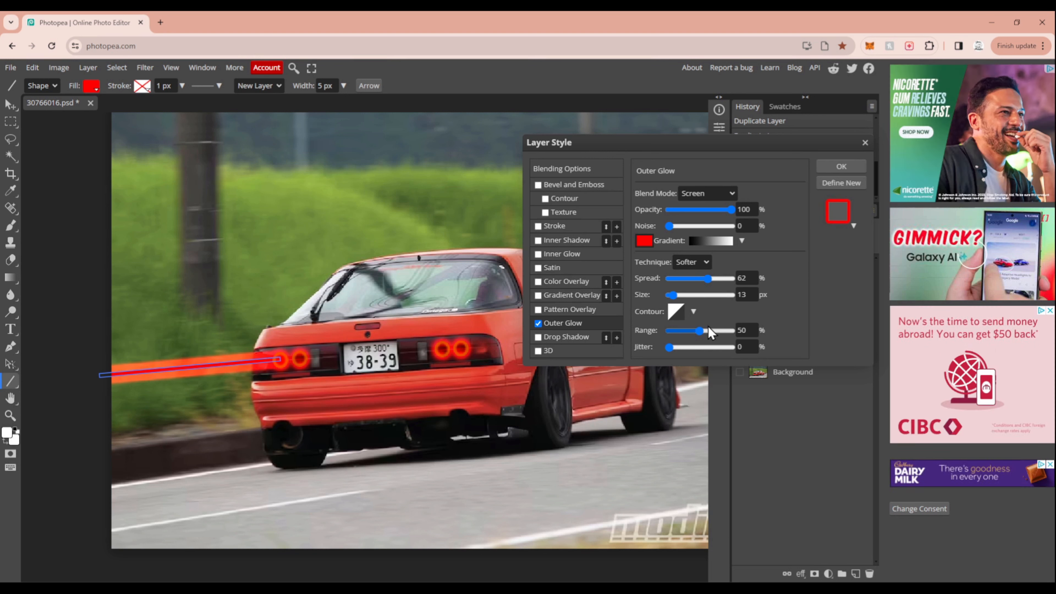
pyautogui.click(844, 171)
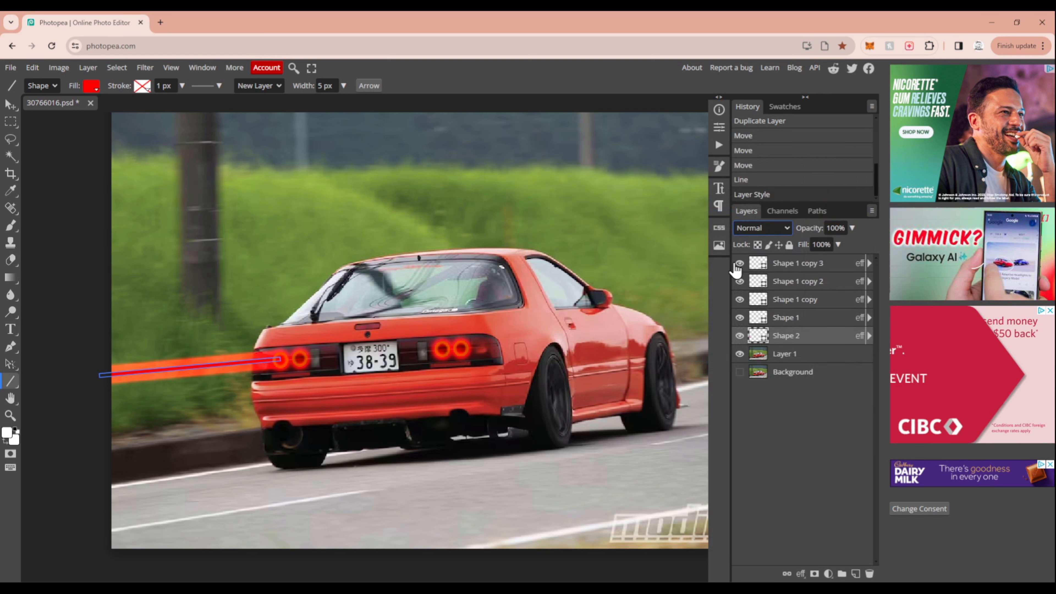
# Set the blend mode of the glowing line's layer, Shape 2, to Screen
pyautogui.click(793, 358)
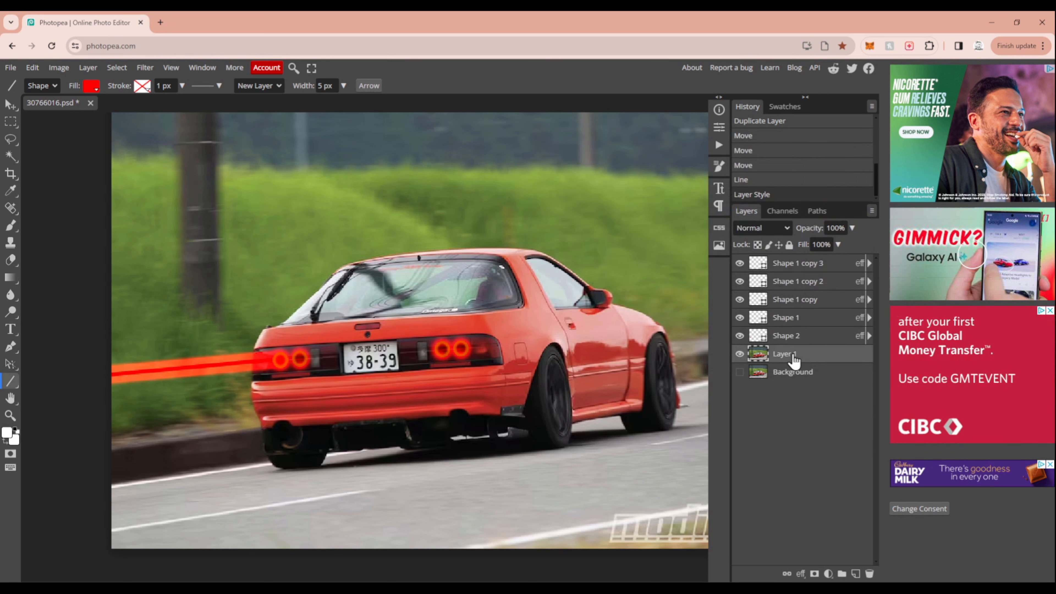
pyautogui.click(793, 337)
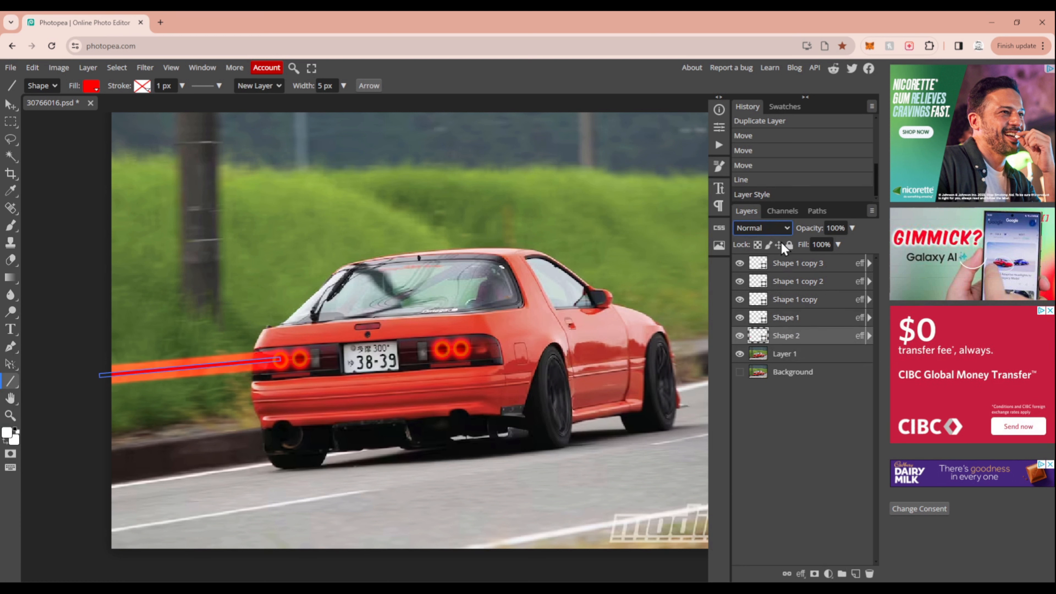
pyautogui.click(765, 339)
pyautogui.click(784, 358)
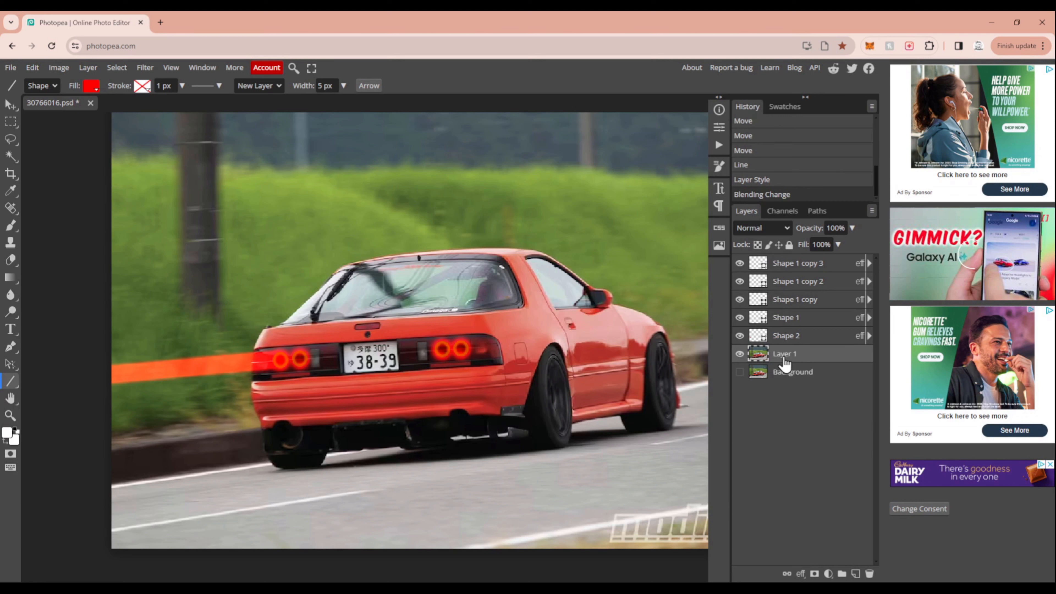
# Duplicate the glowing line's Shape 2 layer three times
pyautogui.click(789, 343)
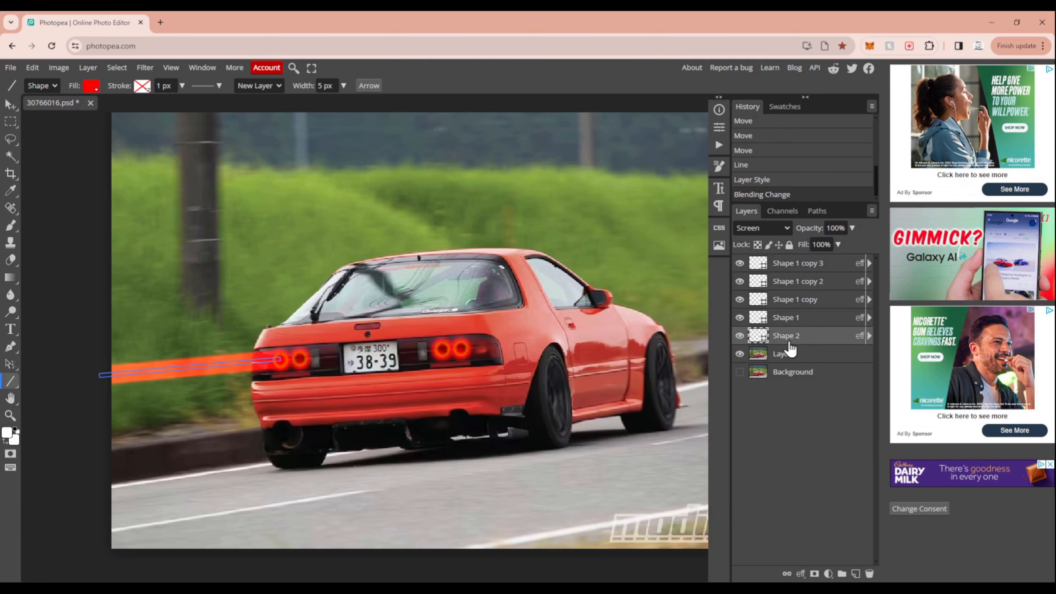
pyautogui.hotkey('ctrl', 'j')
pyautogui.hotkey('ctrl', 'j')
pyautogui.hotkey('ctrl', 'j')
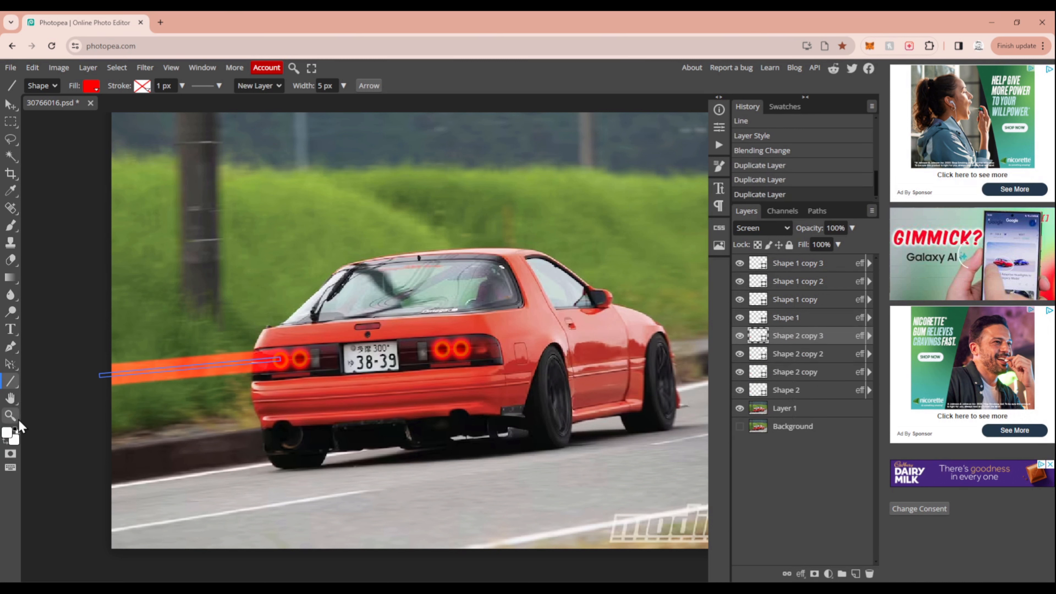
# Move the Shape 2 copy 3 line so its lamp end sits on the right taillight's inner lamp
pyautogui.press('z')
pyautogui.click(227, 389)
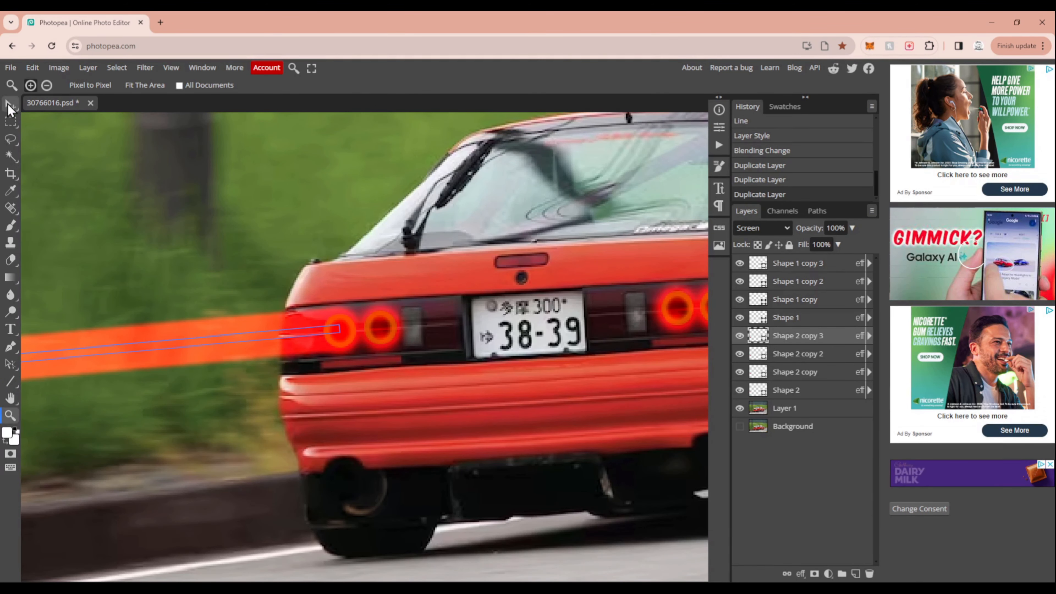
pyautogui.click(10, 104)
pyautogui.moveTo(310, 335); pyautogui.dragTo(348, 333)
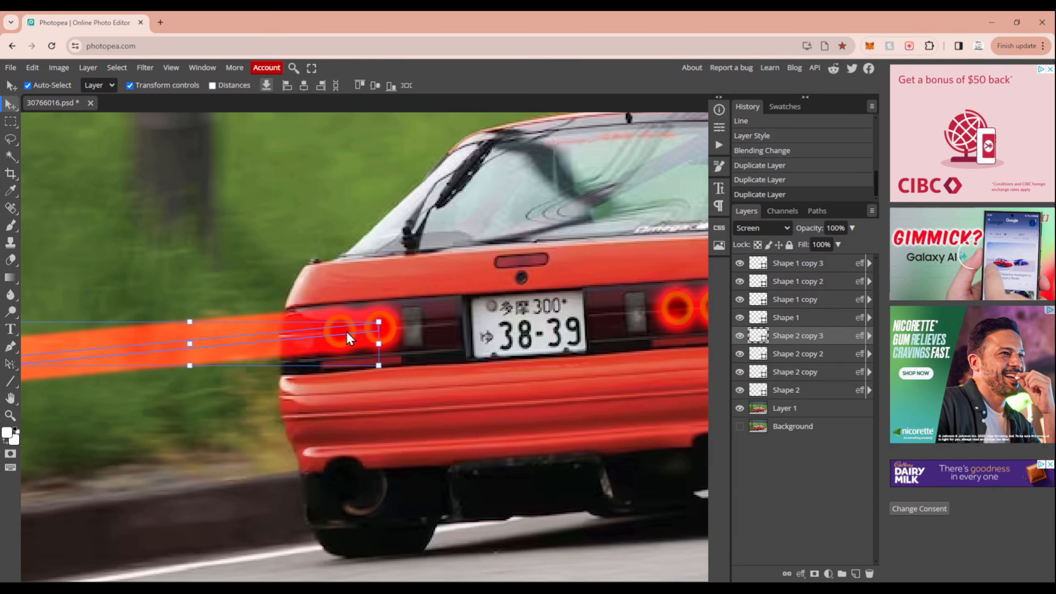
pyautogui.click(803, 357)
pyautogui.moveTo(315, 334); pyautogui.dragTo(608, 316)
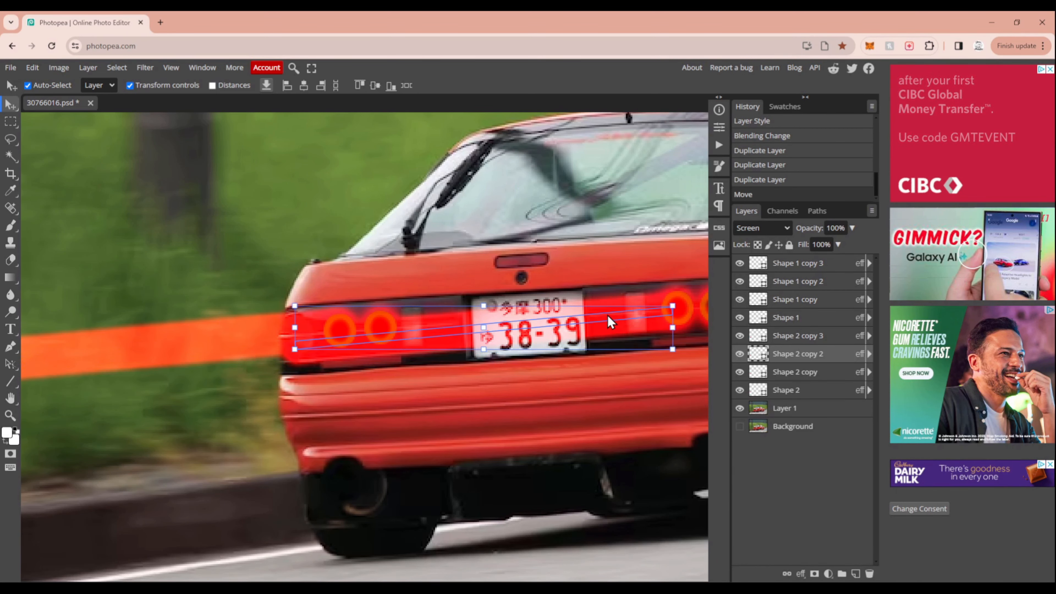
pyautogui.click(608, 316)
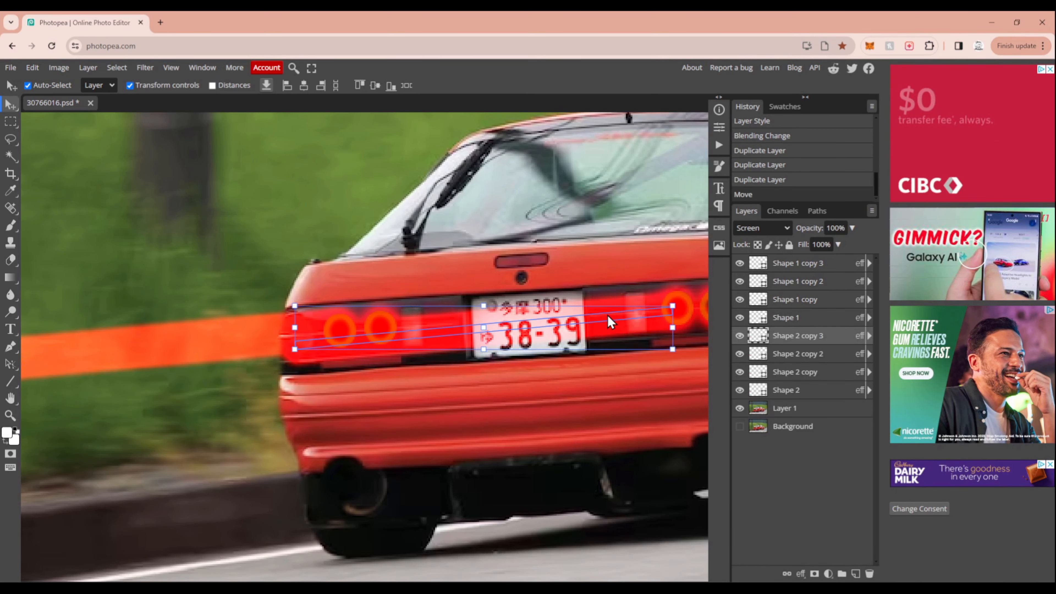
# Move the Shape 2 copy 2 line so its lamp end sits on the right taillight's outer lamp
pyautogui.click(836, 356)
pyautogui.moveTo(186, 349); pyautogui.dragTo(529, 349)
pyautogui.moveTo(552, 403); pyautogui.dragTo(354, 414)
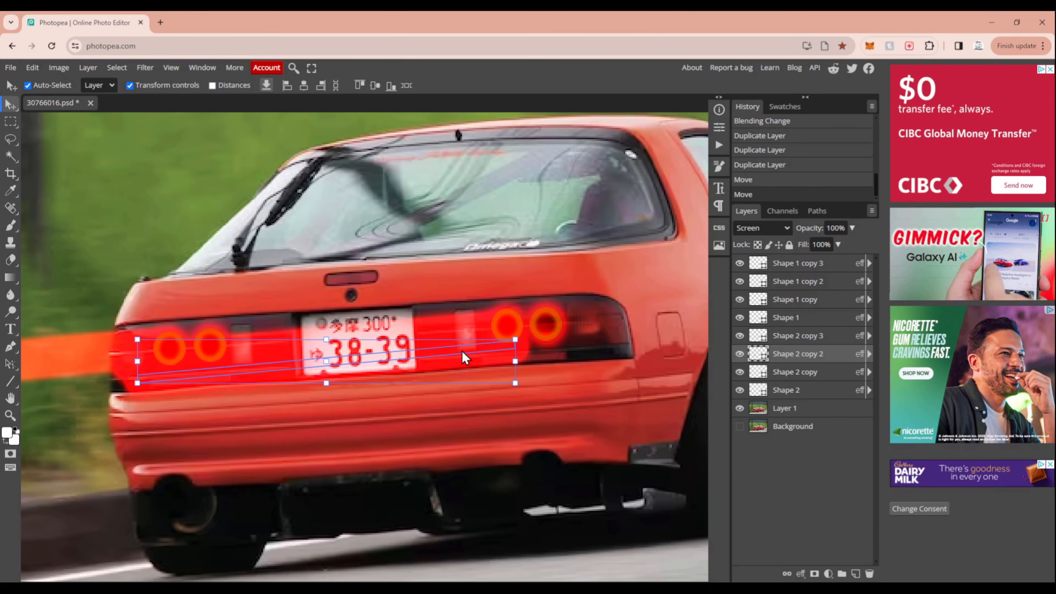
pyautogui.moveTo(471, 355); pyautogui.dragTo(497, 333)
# Stretch the Shape 2 copy 2 line to 209.16% width past the photo's left edge and realign its end with the right taillight's outer lamp
pyautogui.press('z')
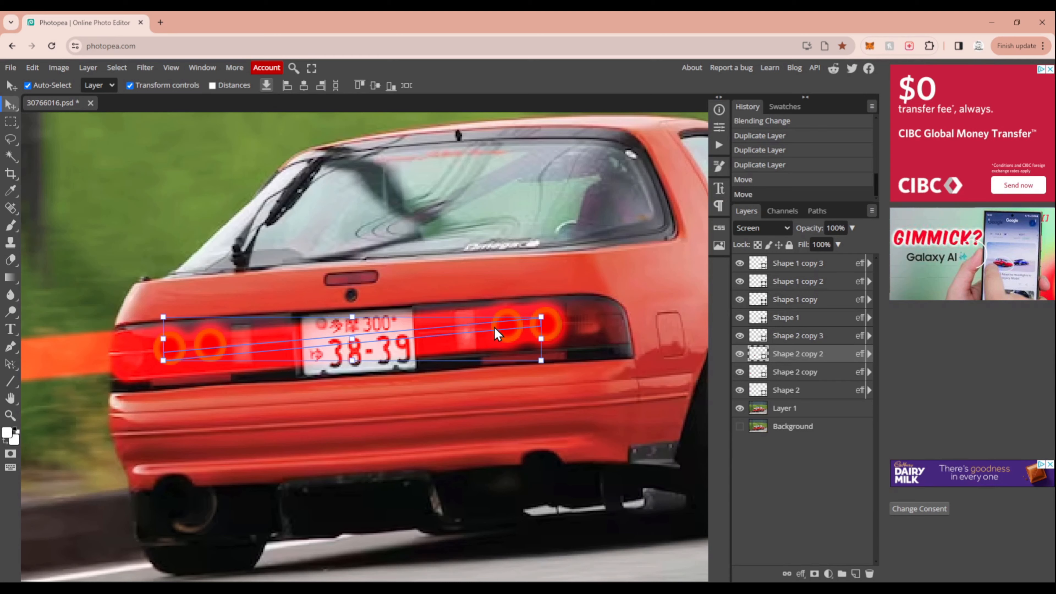
pyautogui.keyDown('alt'); pyautogui.click(568, 405); pyautogui.keyUp('alt')
pyautogui.keyDown('alt'); pyautogui.click(555, 403); pyautogui.keyUp('alt')
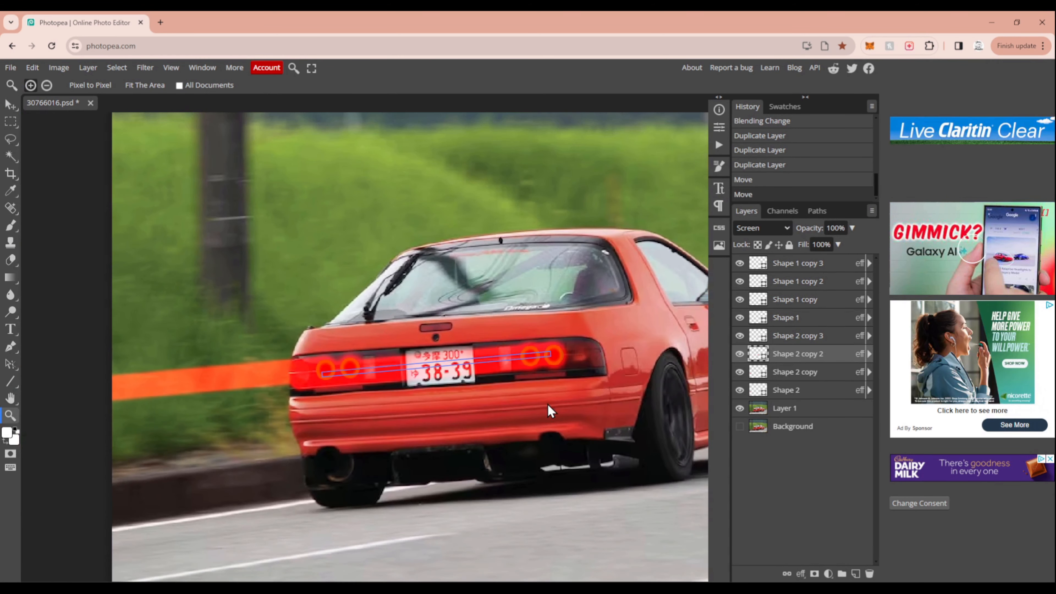
pyautogui.keyDown('alt'); pyautogui.click(544, 405); pyautogui.keyUp('alt')
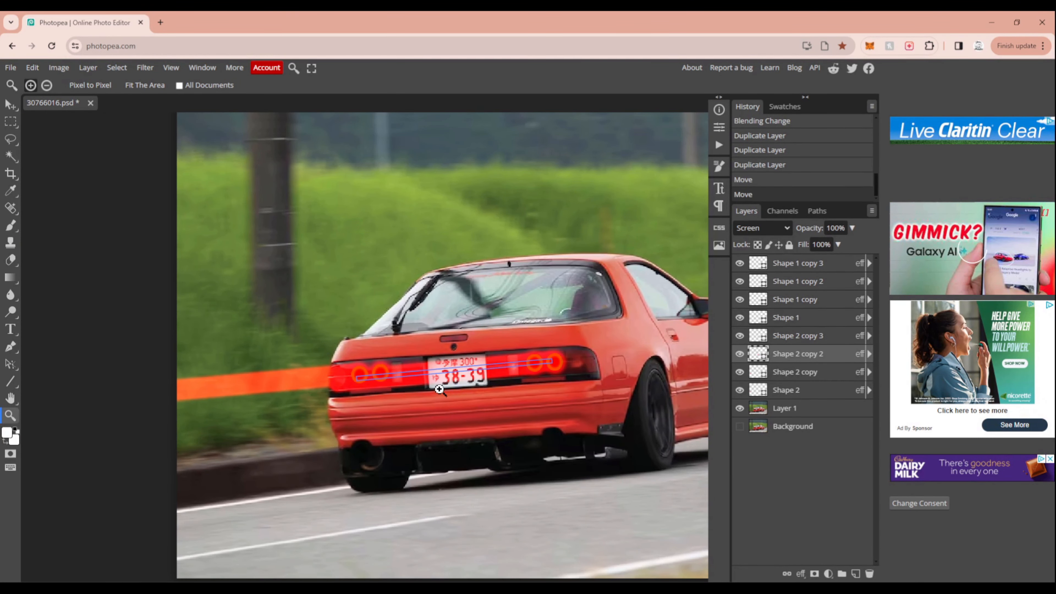
pyautogui.press('v')
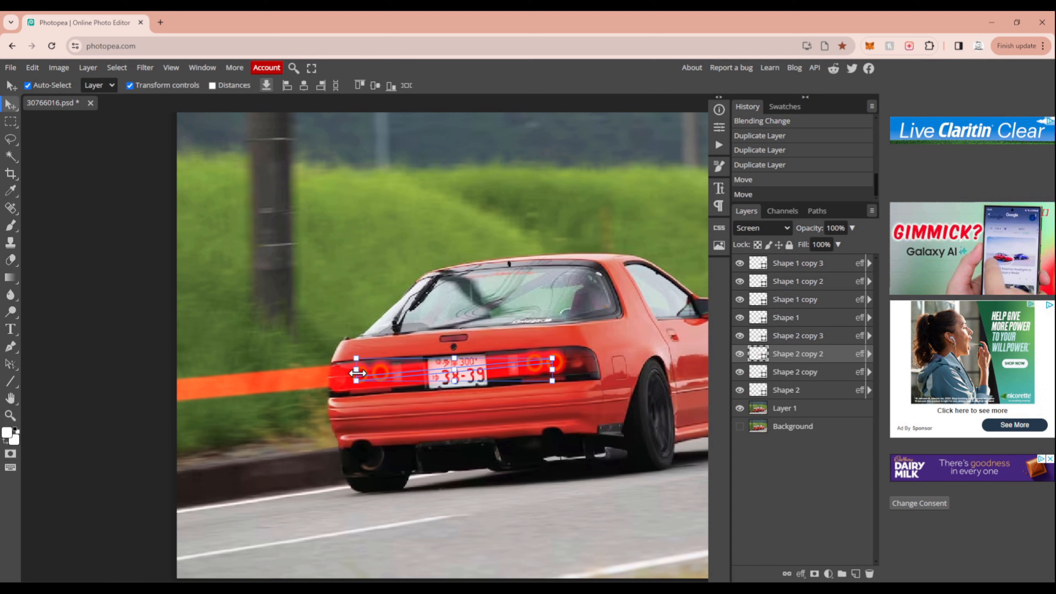
pyautogui.moveTo(356, 372); pyautogui.dragTo(135, 395)
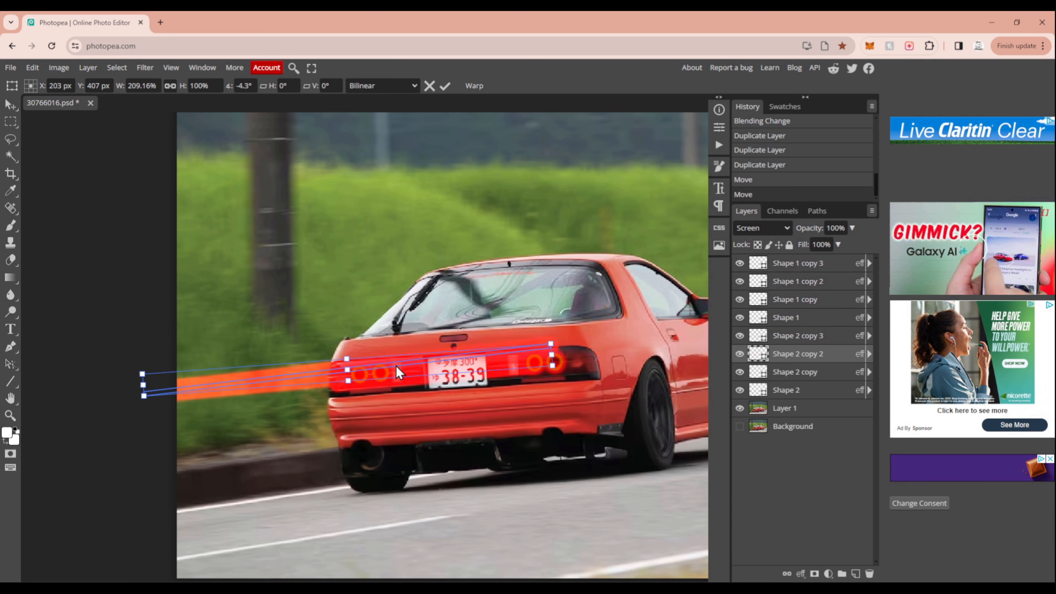
pyautogui.moveTo(397, 371); pyautogui.dragTo(401, 382)
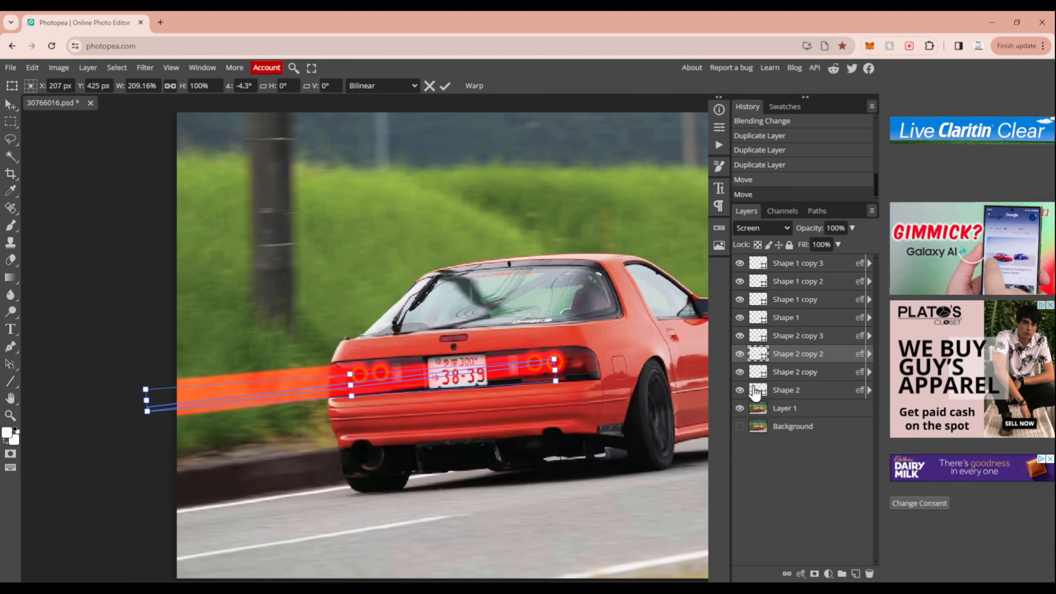
# Stretch the Shape 2 copy 3 line to 203.18% width past the photo's left edge and realign its end with the right taillight's inner lamp
pyautogui.click(803, 339)
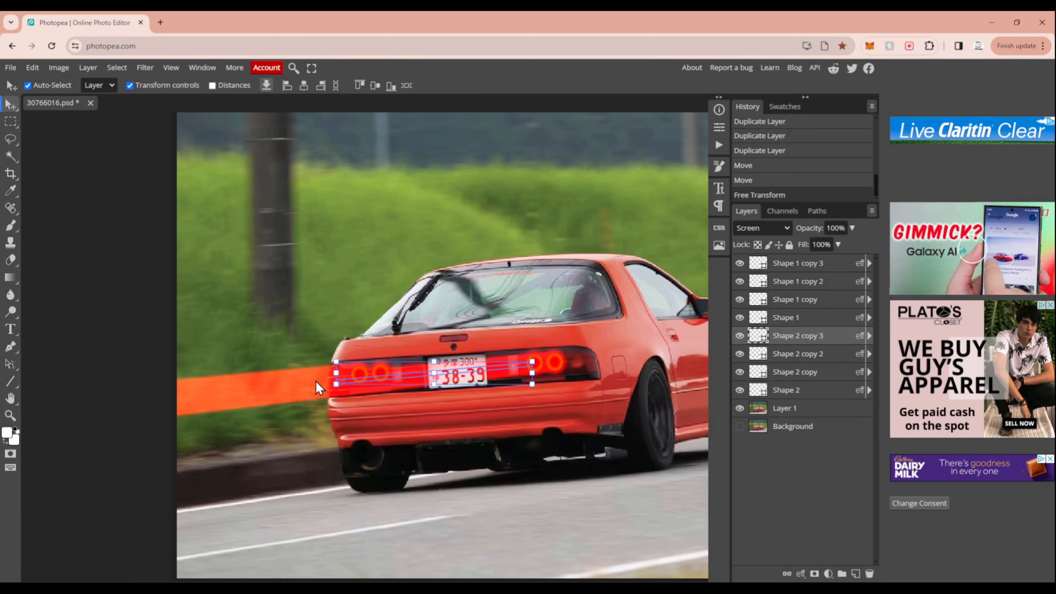
pyautogui.moveTo(337, 373); pyautogui.dragTo(127, 397)
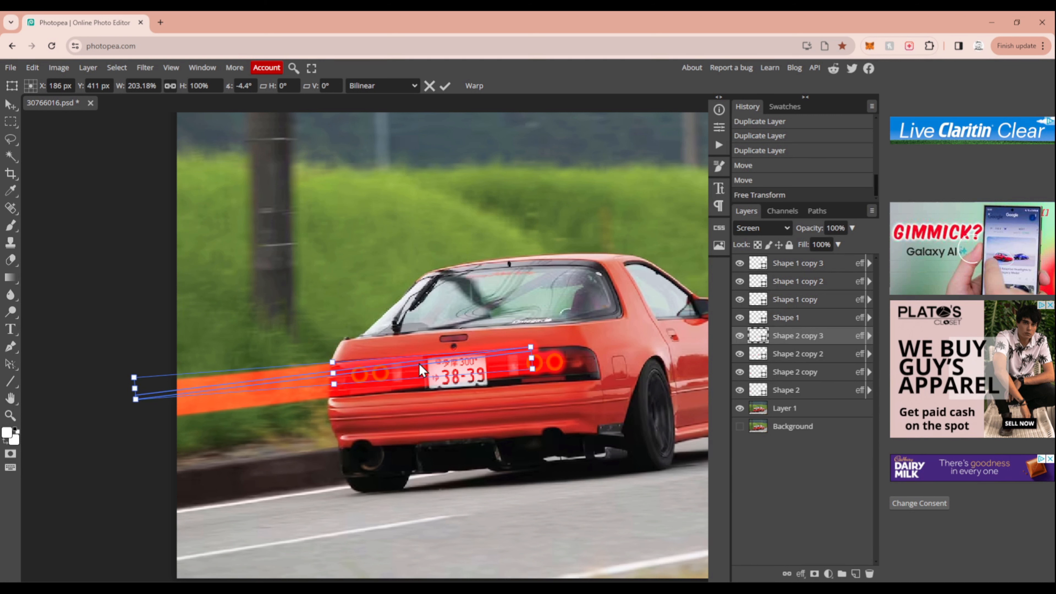
pyautogui.moveTo(420, 364); pyautogui.dragTo(425, 381)
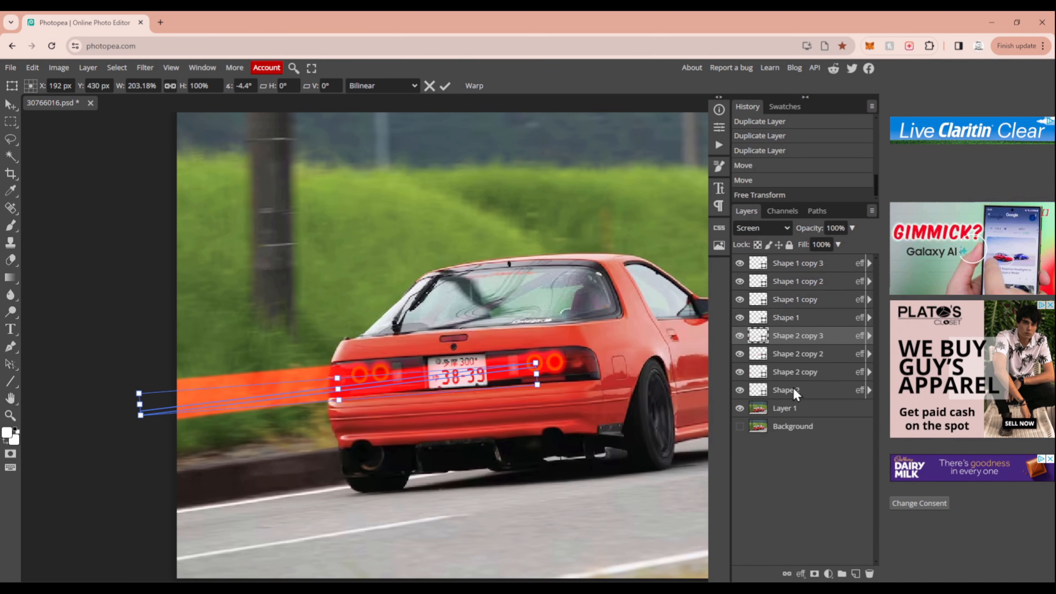
pyautogui.click(797, 428)
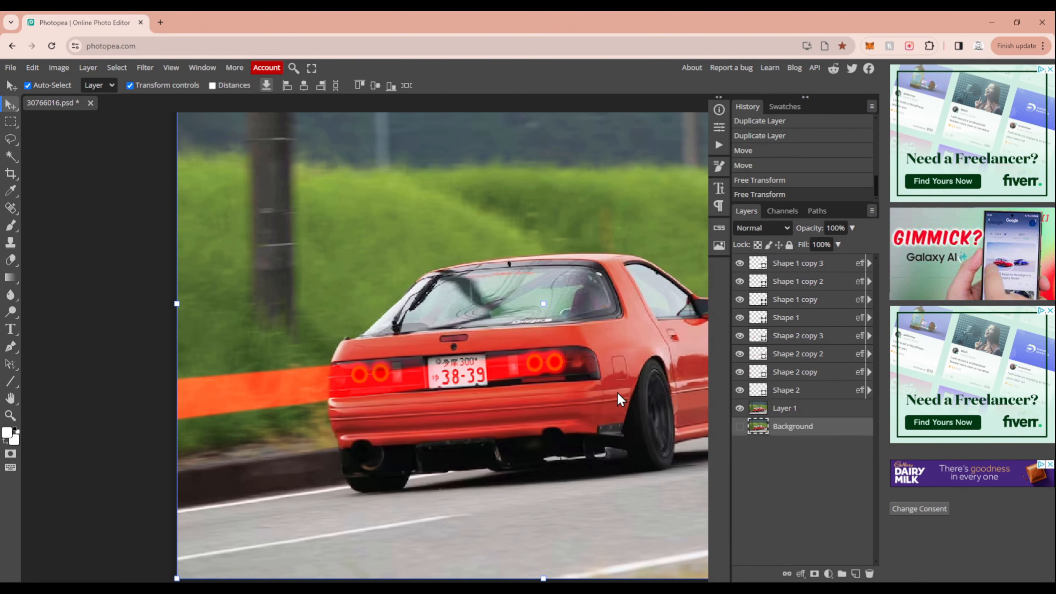
pyautogui.moveTo(617, 393); pyautogui.dragTo(591, 392)
pyautogui.hotkey('ctrl', 'z')
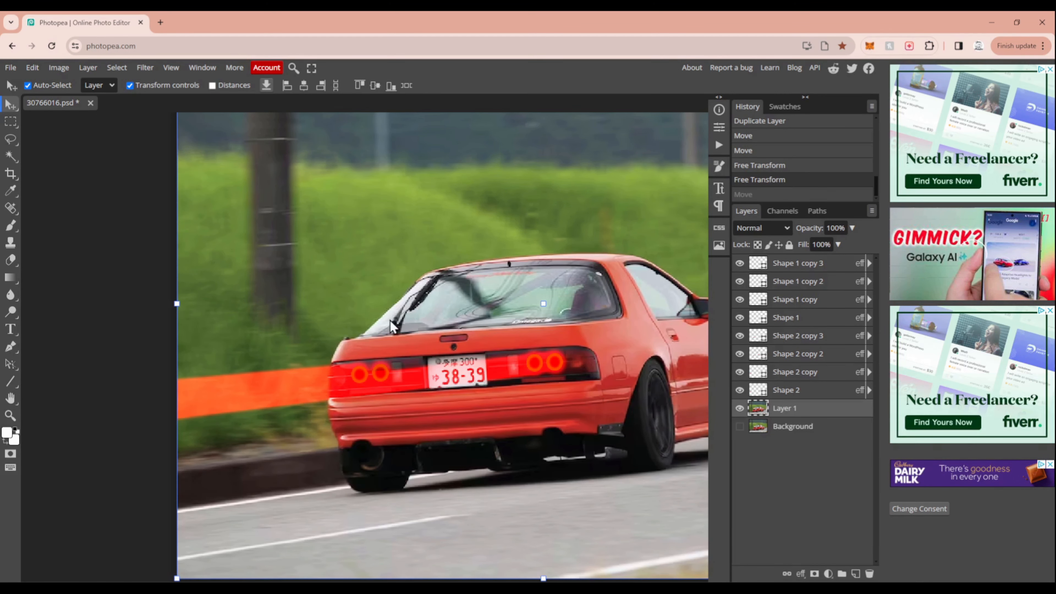
# Draw two white 1 px lines, one along the red trail behind the car and one from the left taillight across the license plate
pyautogui.click(11, 382)
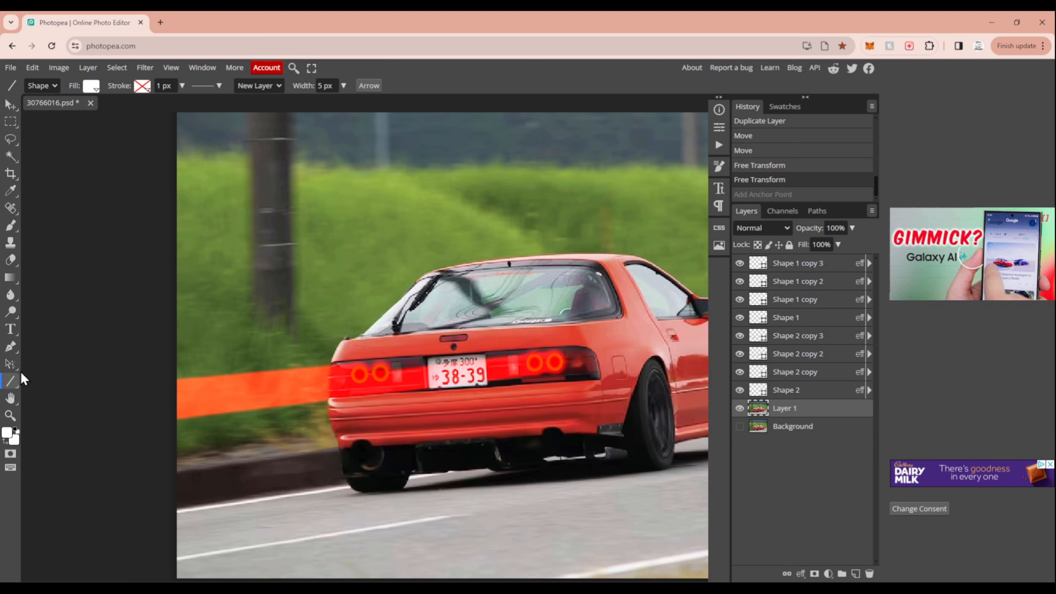
pyautogui.moveTo(324, 86); pyautogui.dragTo(295, 95)
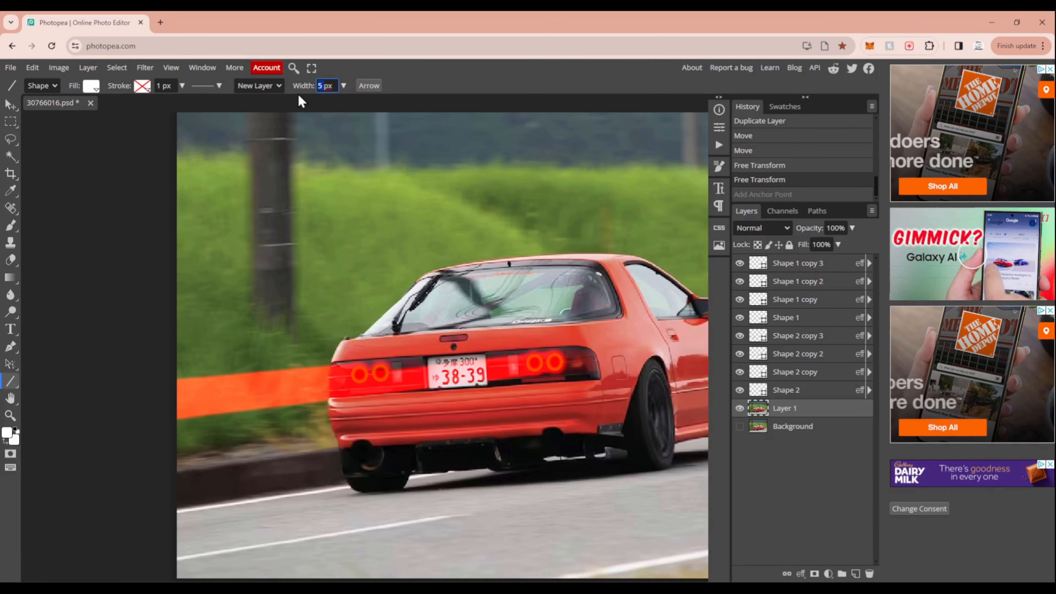
pyautogui.write('1')
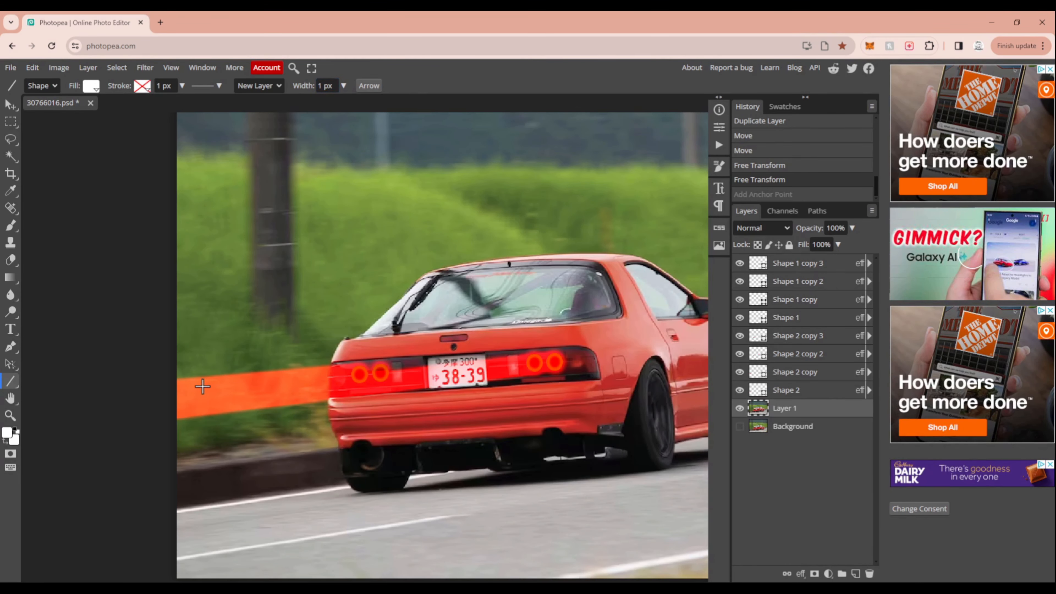
pyautogui.moveTo(188, 387)
pyautogui.mouseDown()
pyautogui.moveTo(359, 368)
pyautogui.moveTo(307, 375)
pyautogui.mouseUp()
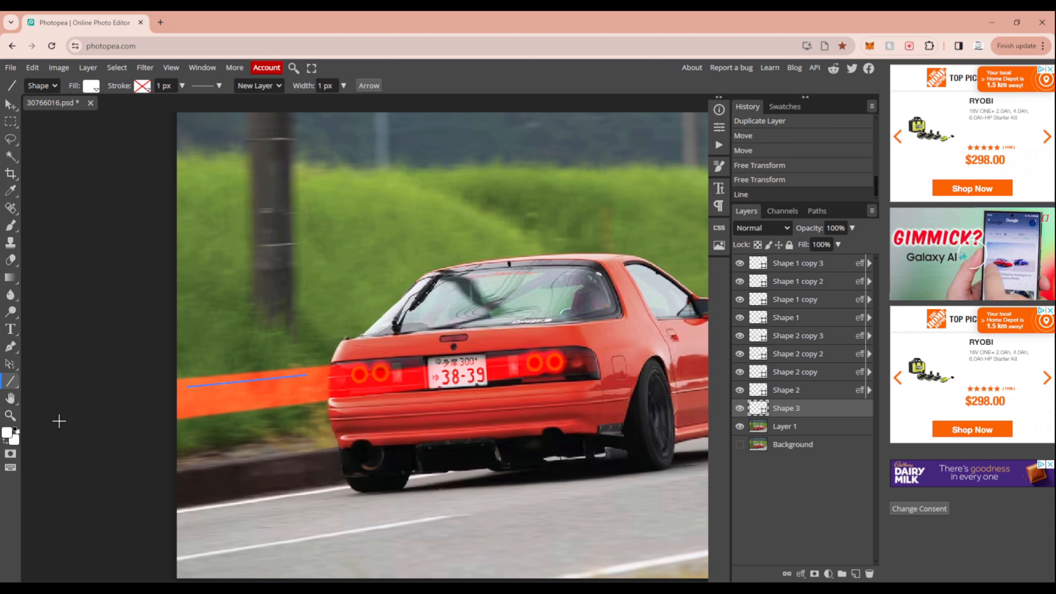
pyautogui.moveTo(356, 387); pyautogui.dragTo(462, 373)
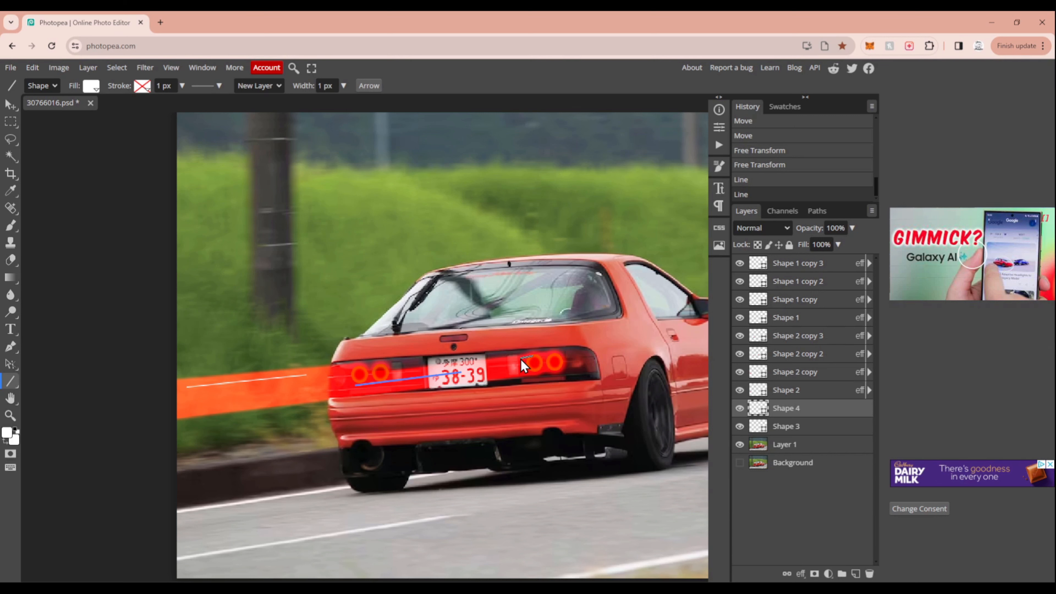
# Add short white 1 px lines at the right taillight's inner lamp, above the left taillight's outer lamp, and in the trail beside the bumper
pyautogui.moveTo(519, 359); pyautogui.dragTo(519, 359)
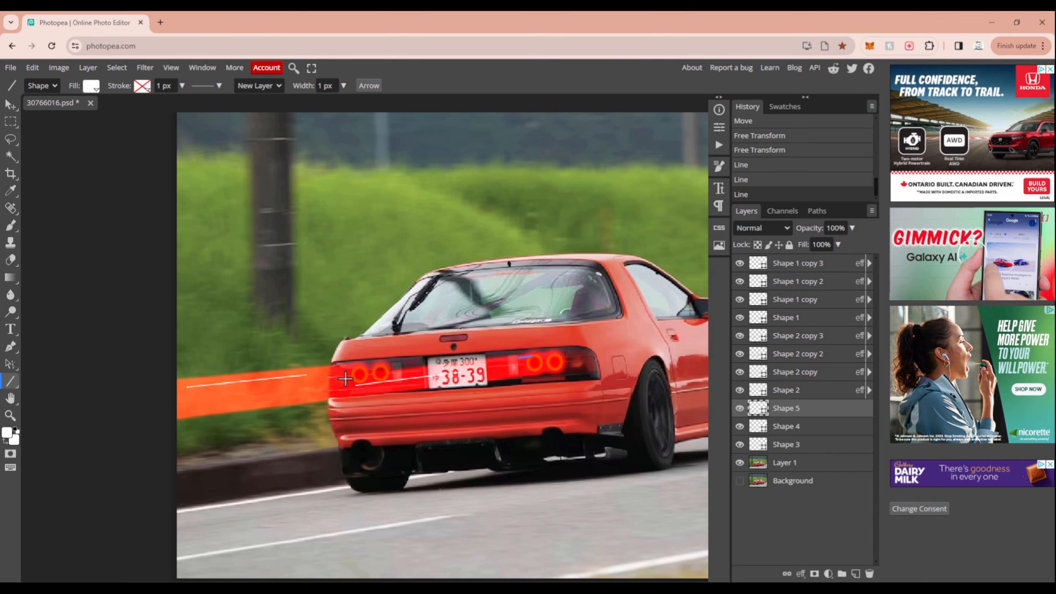
pyautogui.moveTo(354, 370); pyautogui.dragTo(350, 367)
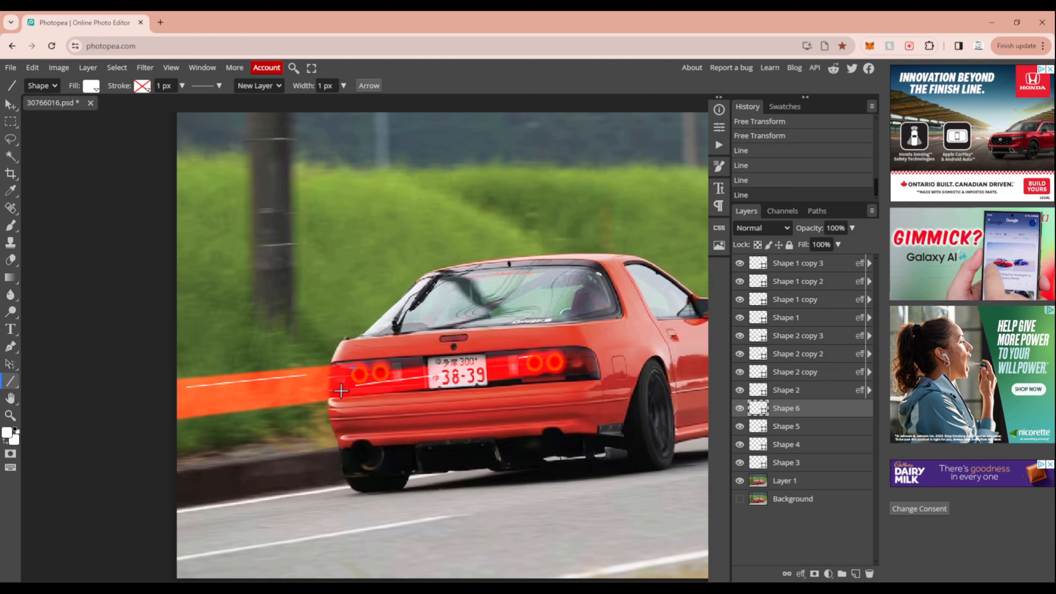
pyautogui.moveTo(303, 397); pyautogui.dragTo(297, 394)
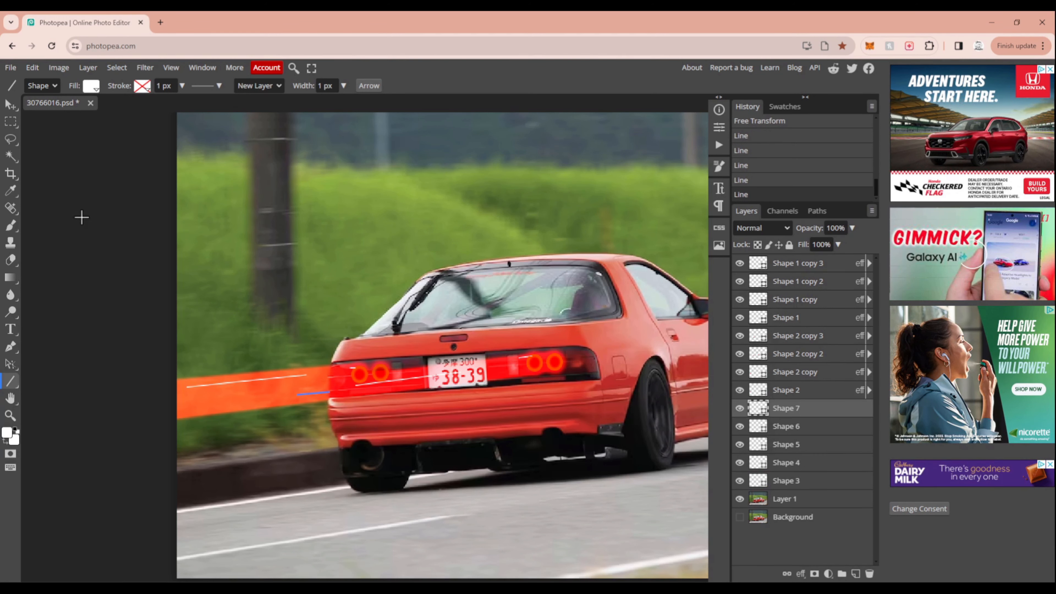
# Scatter three more short white 1 px lines through the red trail between the photo's left edge and the car
pyautogui.moveTo(248, 390); pyautogui.dragTo(217, 391)
pyautogui.moveTo(188, 407); pyautogui.dragTo(183, 407)
pyautogui.moveTo(270, 399); pyautogui.dragTo(265, 398)
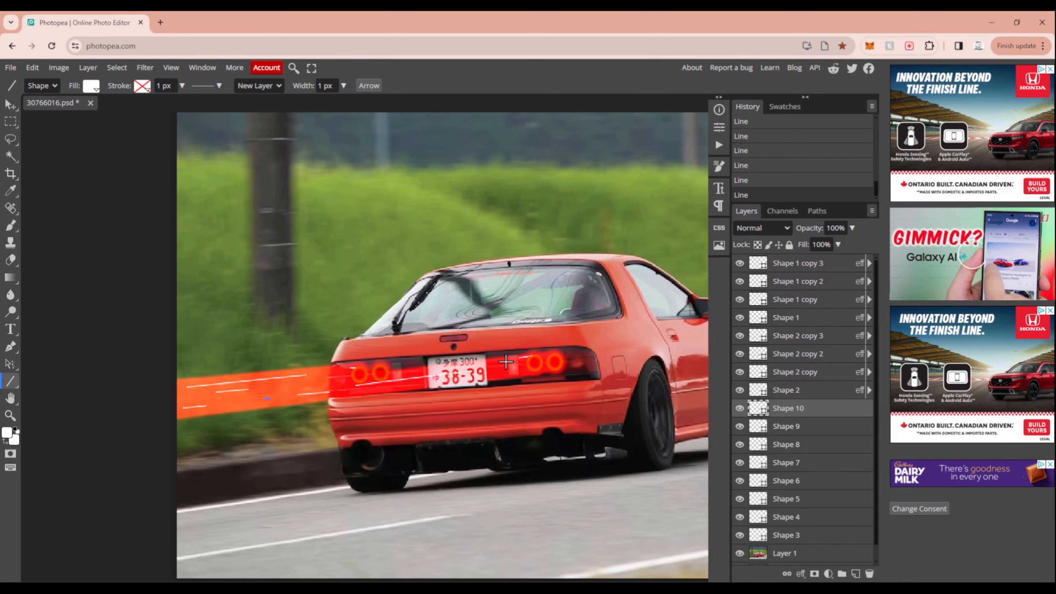
# Undo the last line and draw a short white streak between the license plate and the right taillight's inner lamp
pyautogui.hotkey('ctrl', 'z')
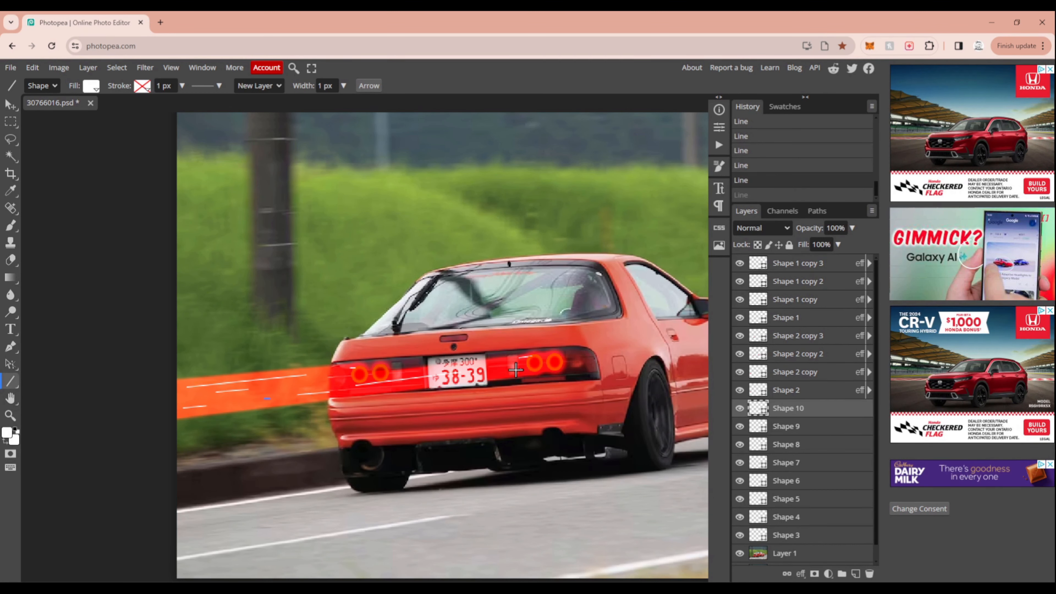
pyautogui.moveTo(521, 369); pyautogui.dragTo(500, 371)
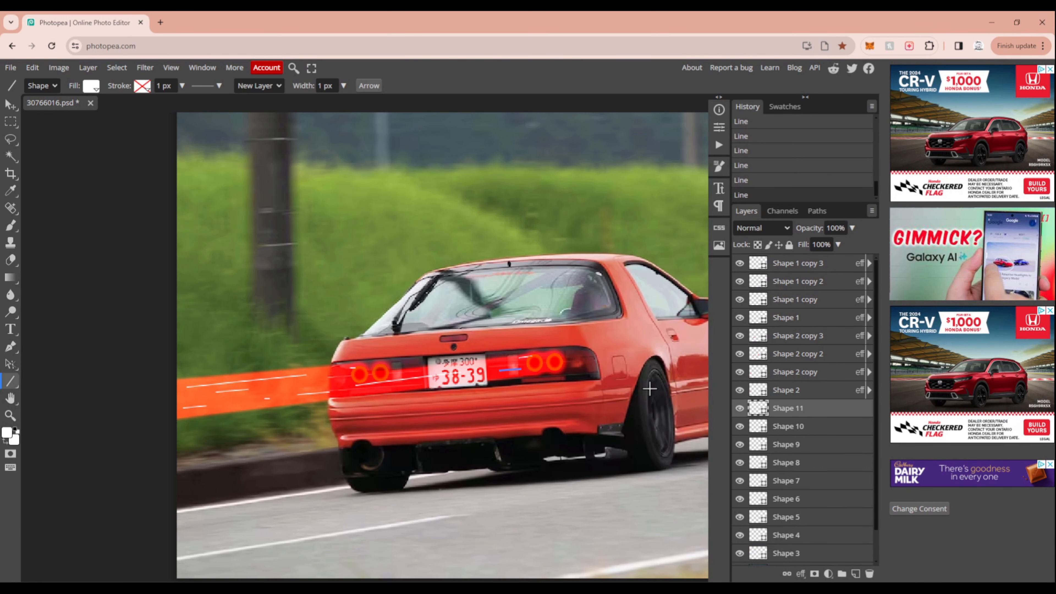
pyautogui.press('z')
pyautogui.moveTo(646, 414); pyautogui.dragTo(624, 416)
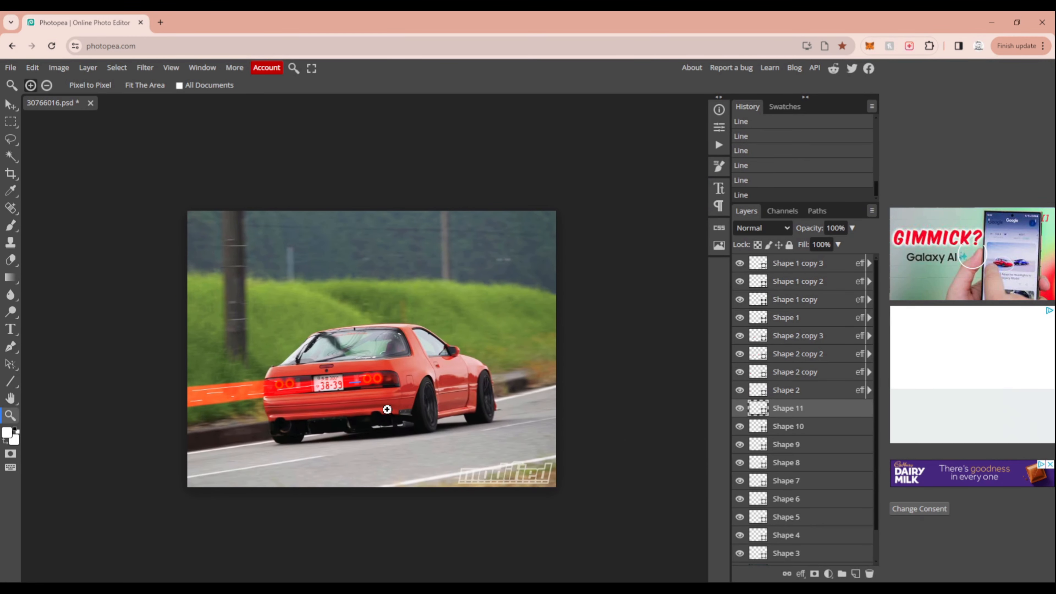
pyautogui.click(386, 410)
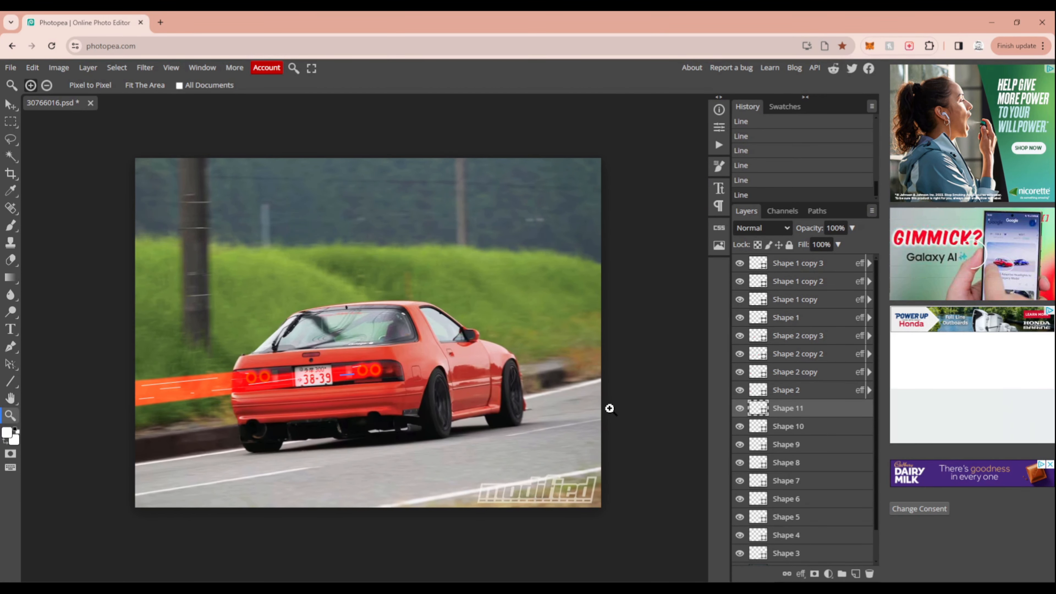